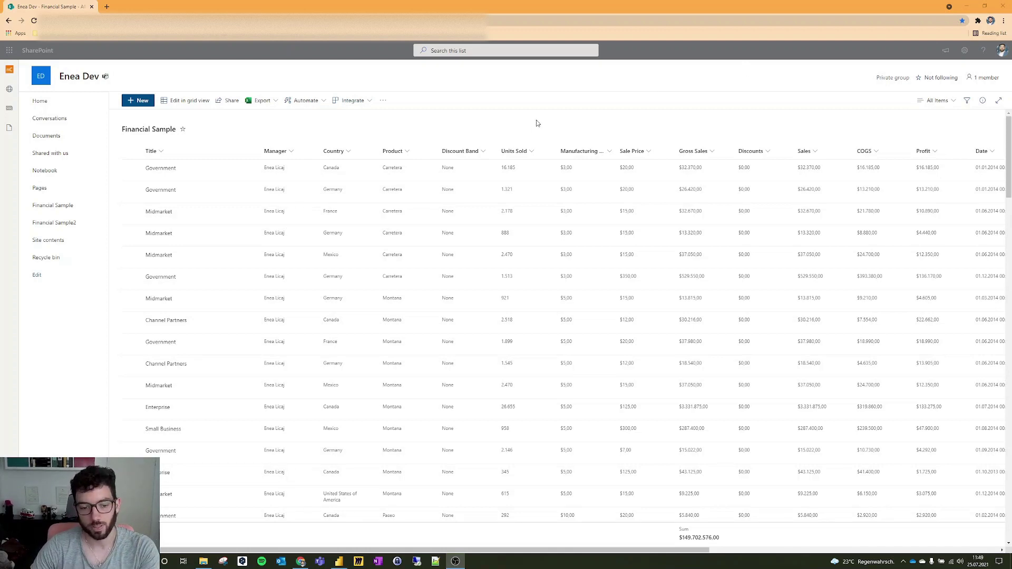
In Power BI Desktop, browse Get Data to the SharePoint Online list connector, then cancel
key(ctrl+l)
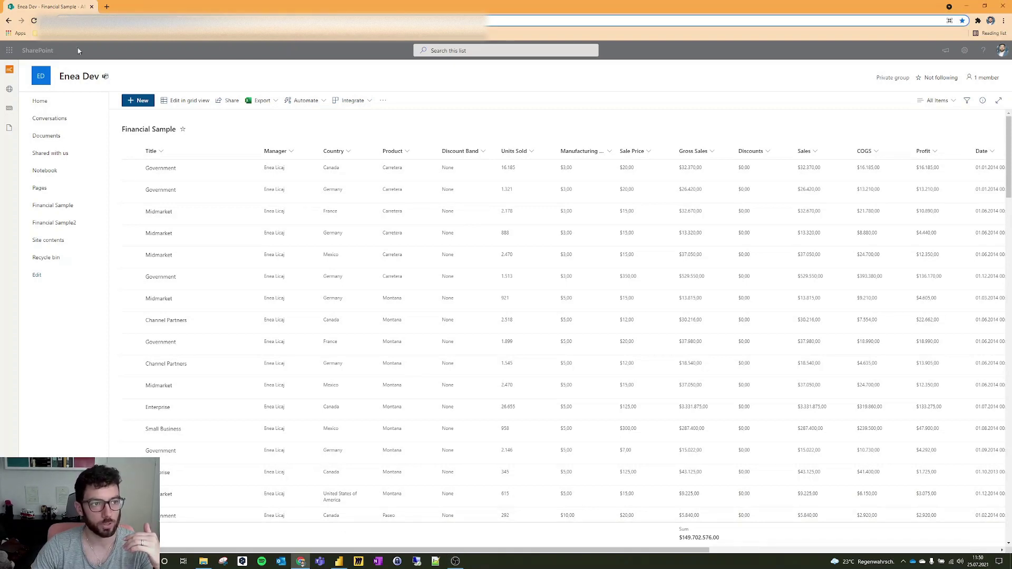
click(340, 562)
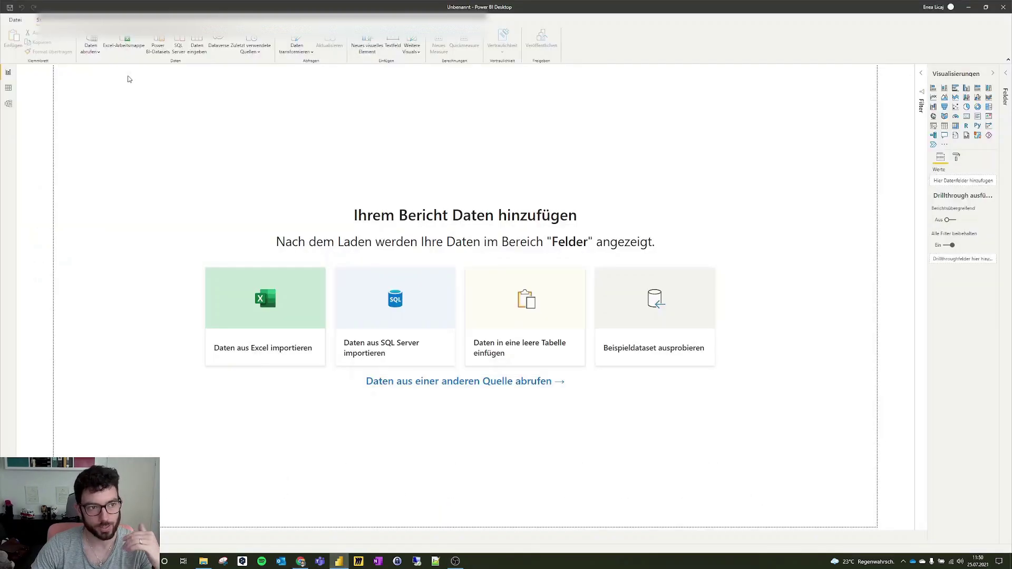
click(97, 51)
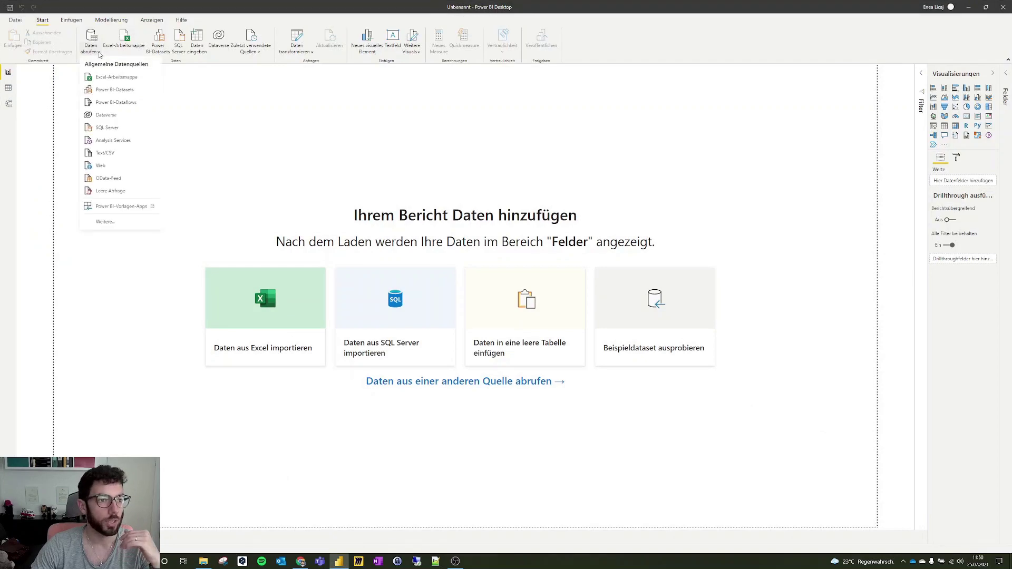
click(123, 225)
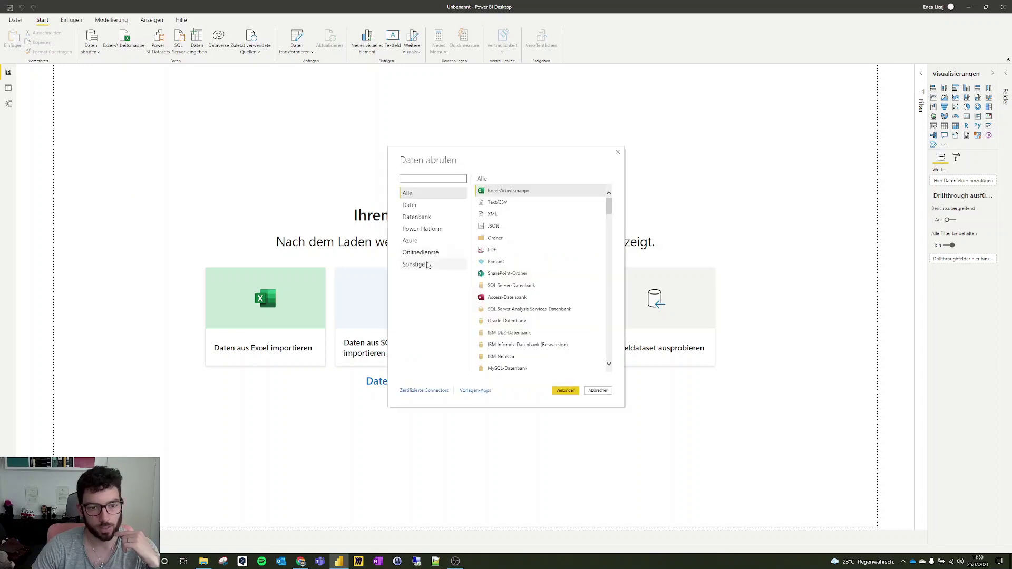
click(421, 252)
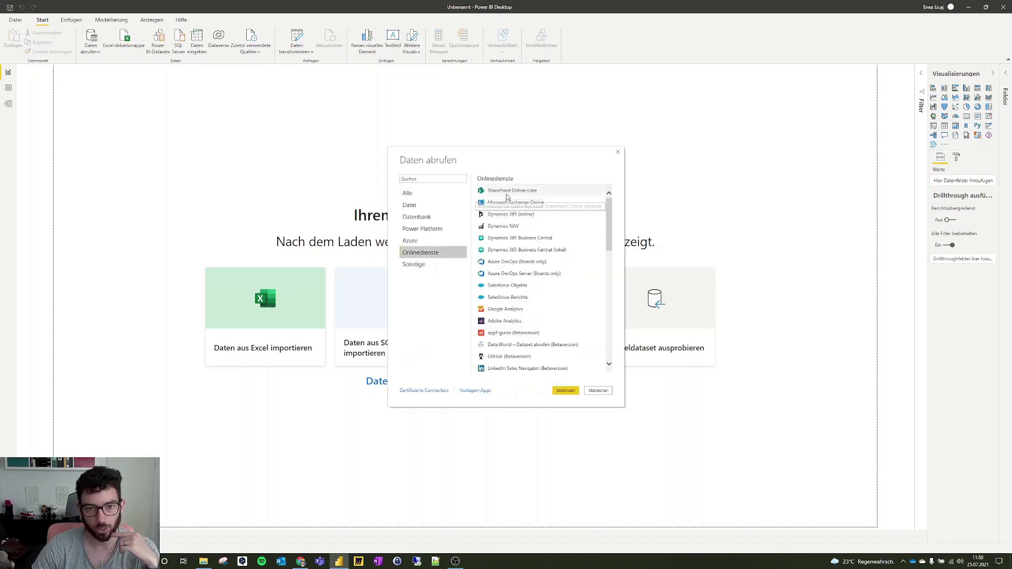
click(510, 192)
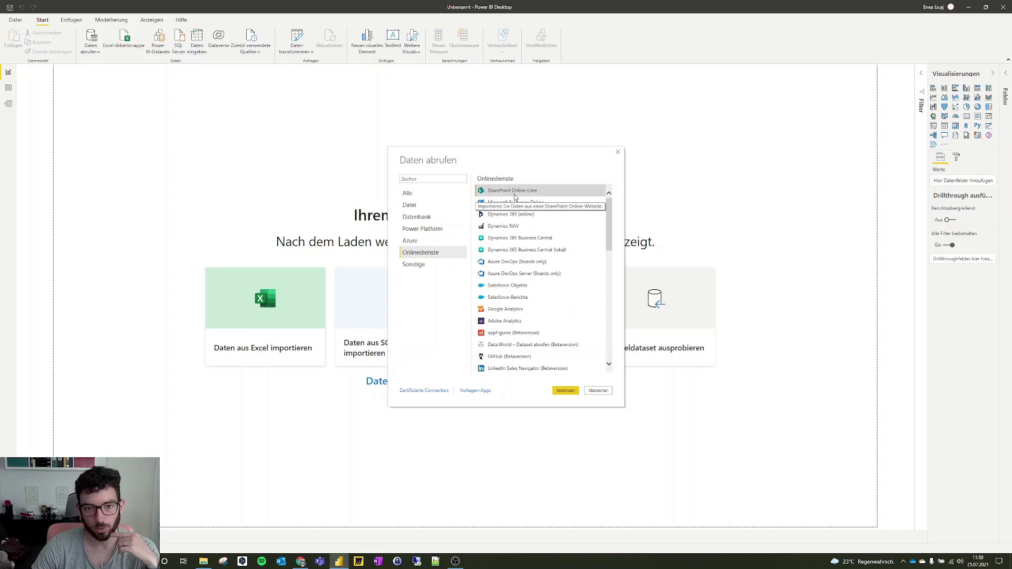
click(618, 152)
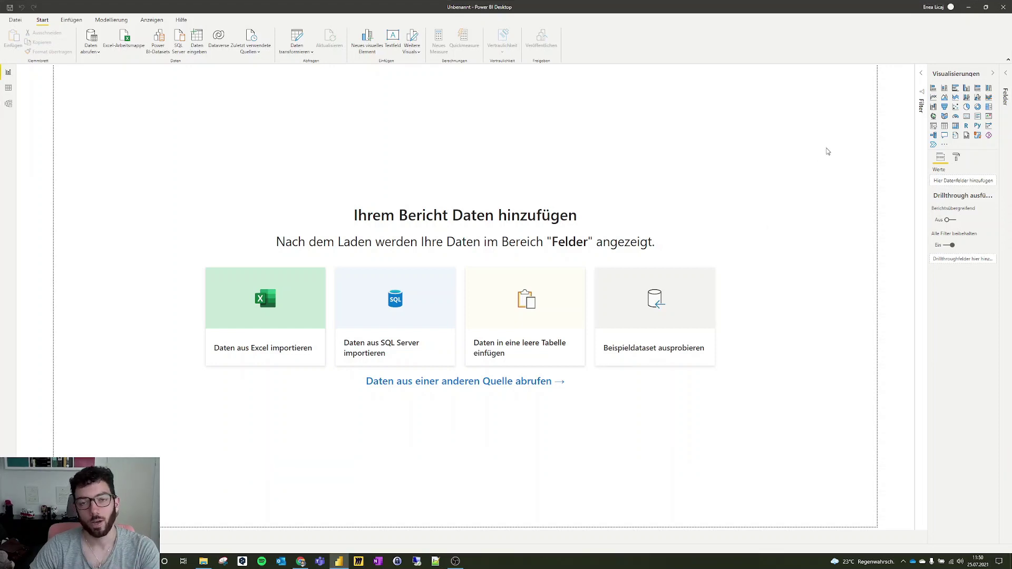
Close Power BI Desktop and open the list's Integrate > Power BI options
click(968, 7)
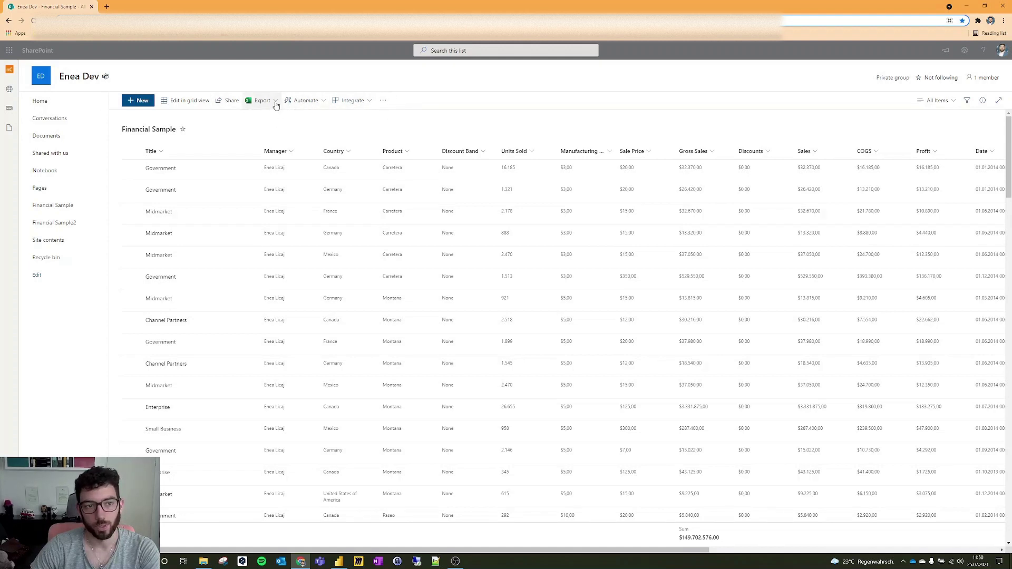
click(369, 104)
mouse_move(352, 151)
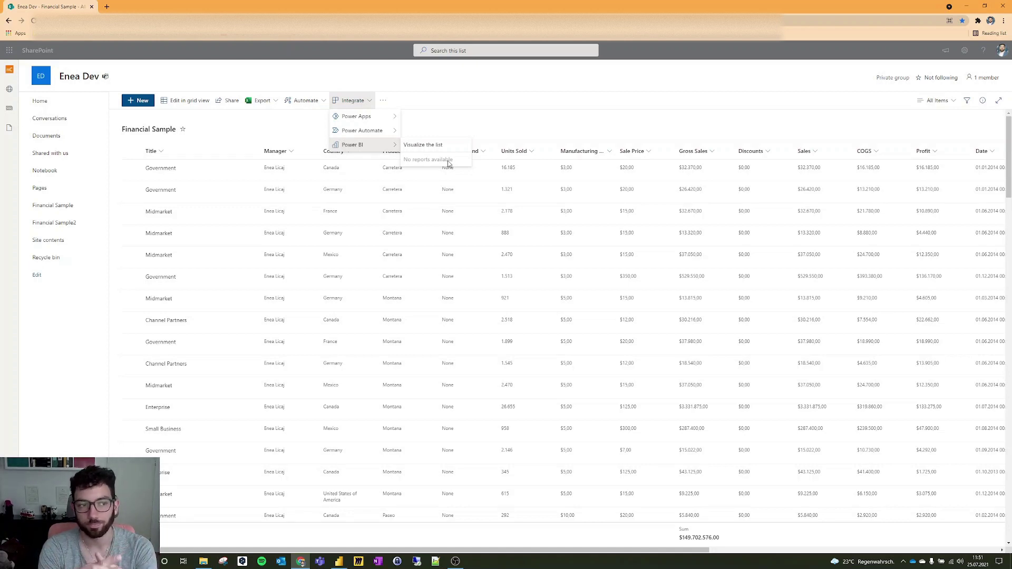
Choose Visualize the list to generate a Quick summary with Units Sold and Discounts by Product
click(421, 146)
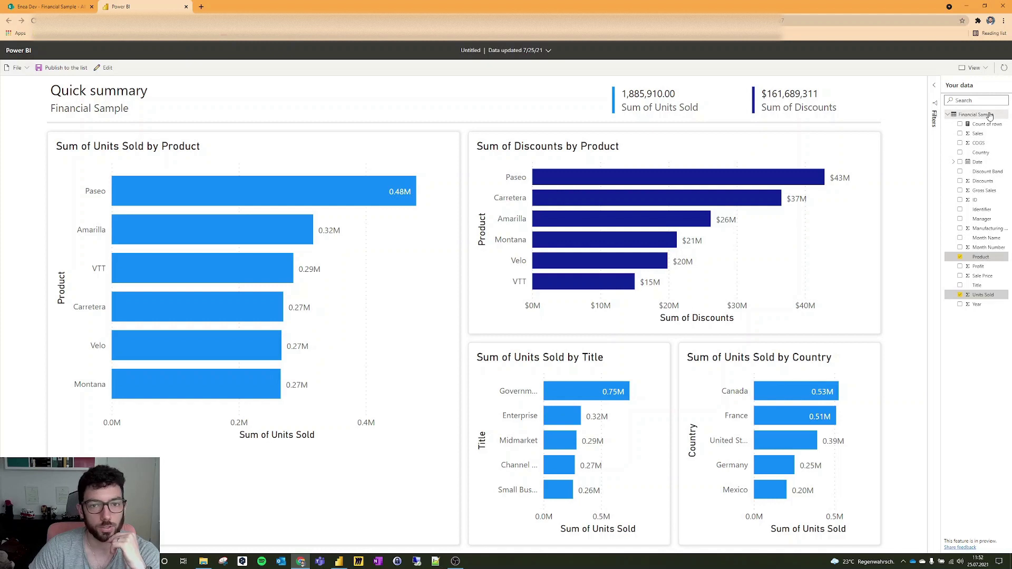
Look through the View and File menus, then choose Edit on the Quick summary report
click(985, 68)
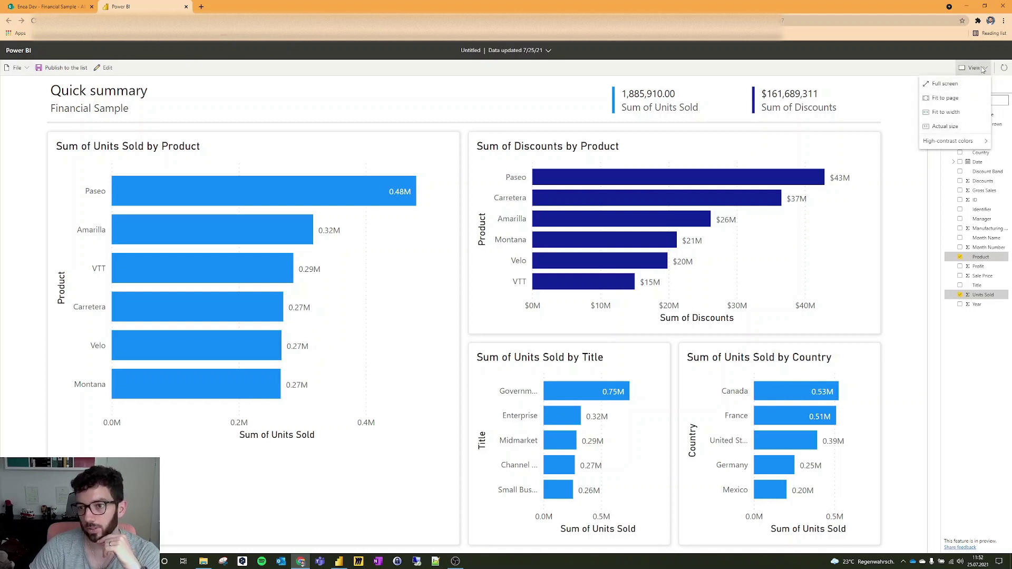
click(983, 69)
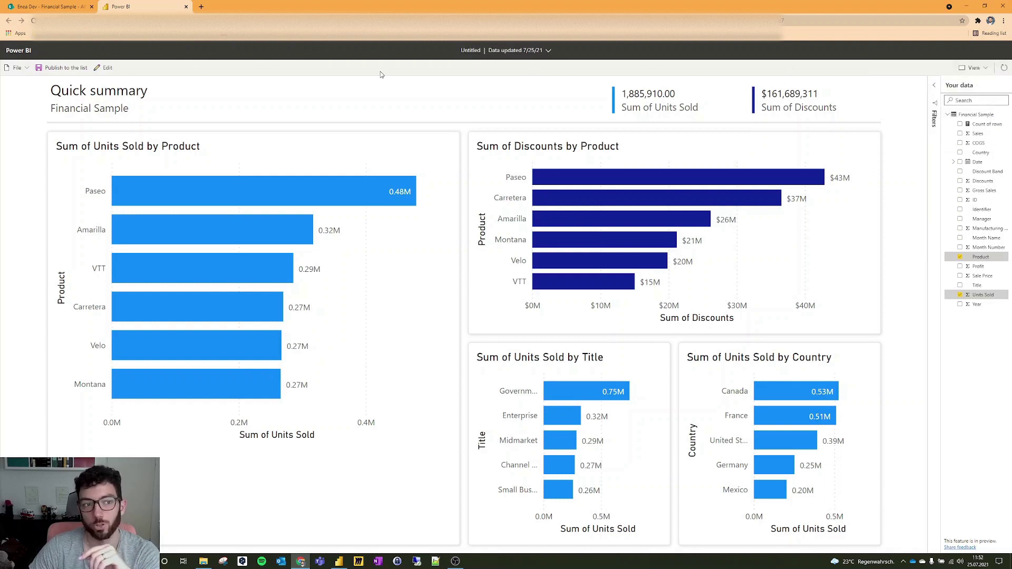
click(21, 69)
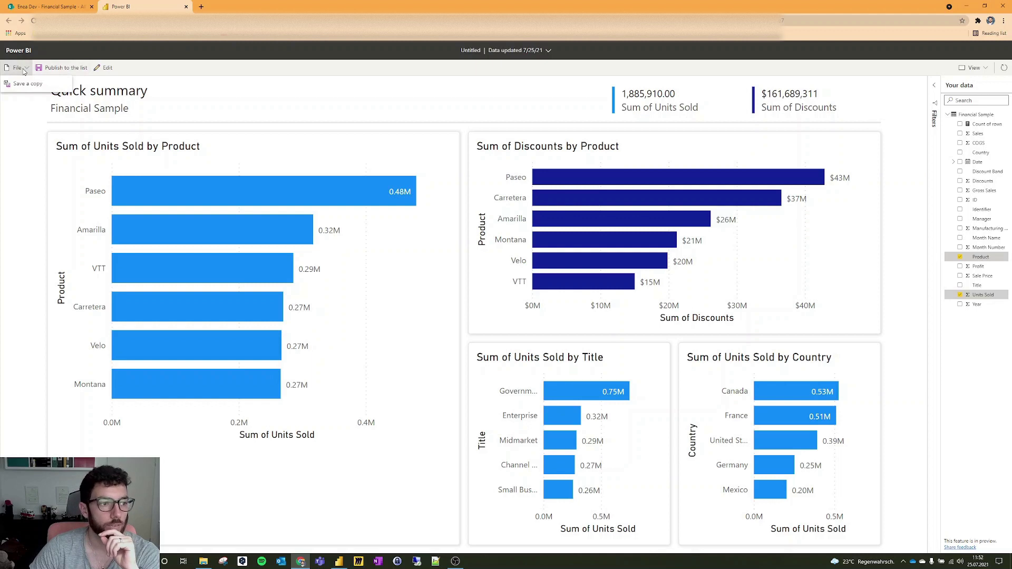
click(24, 105)
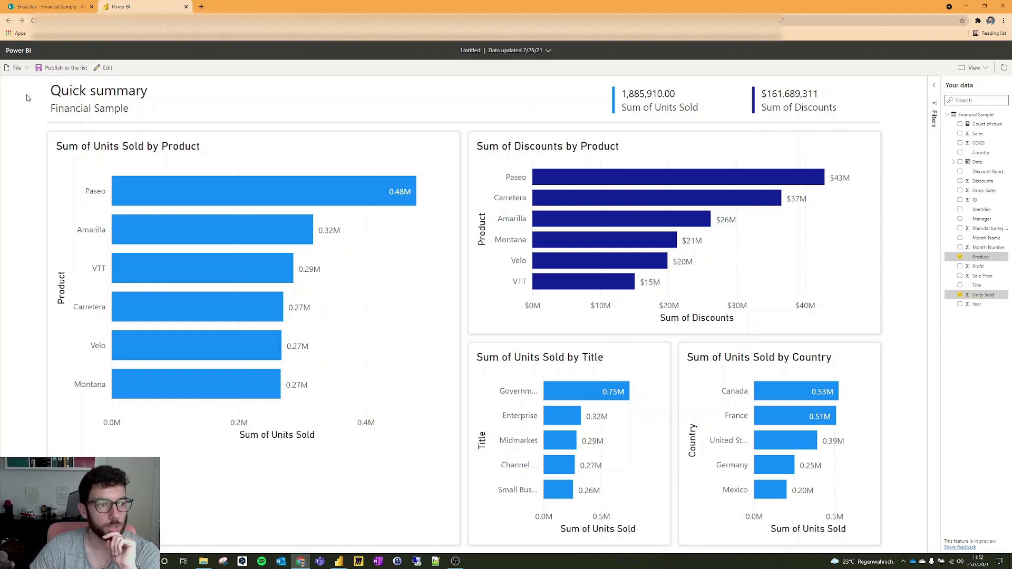
click(105, 69)
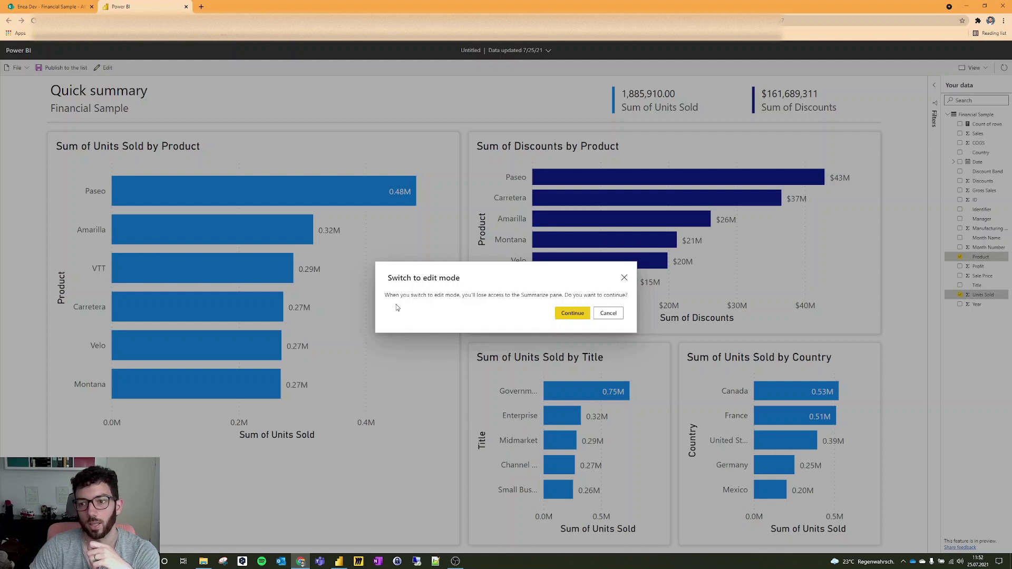
Confirm Continue to enter edit mode, briefly glancing at Power BI Desktop
click(568, 315)
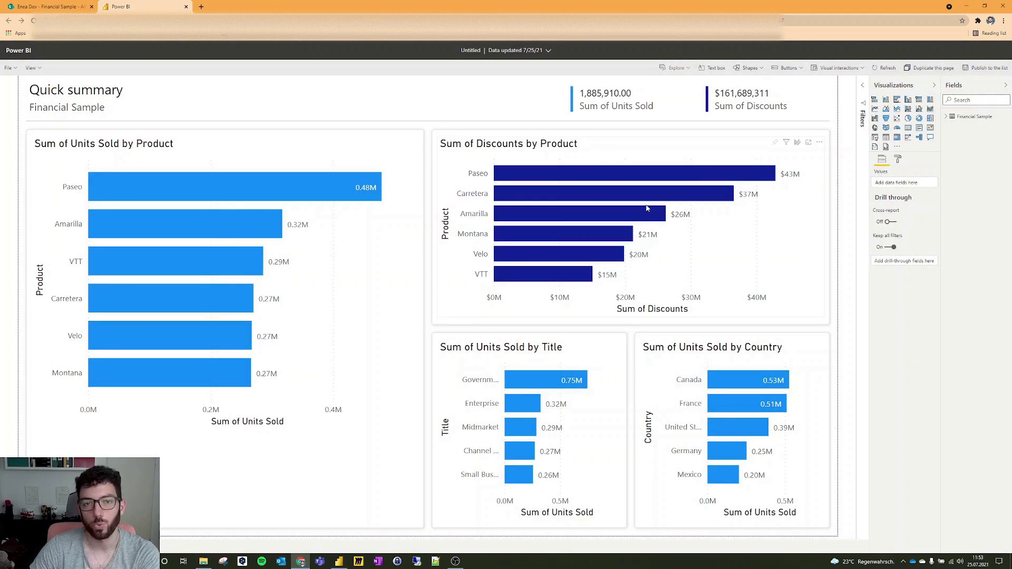
click(338, 561)
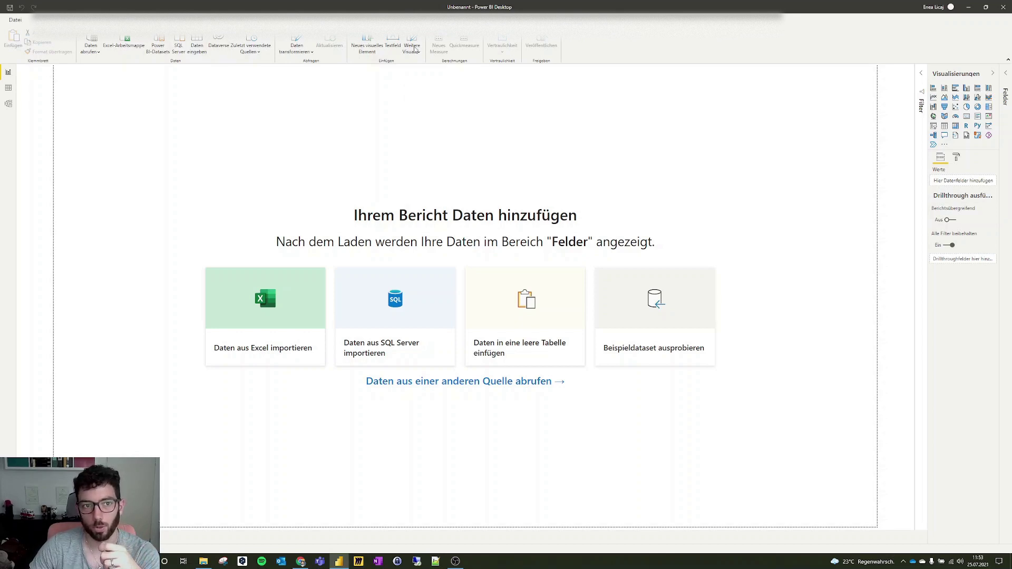
click(968, 7)
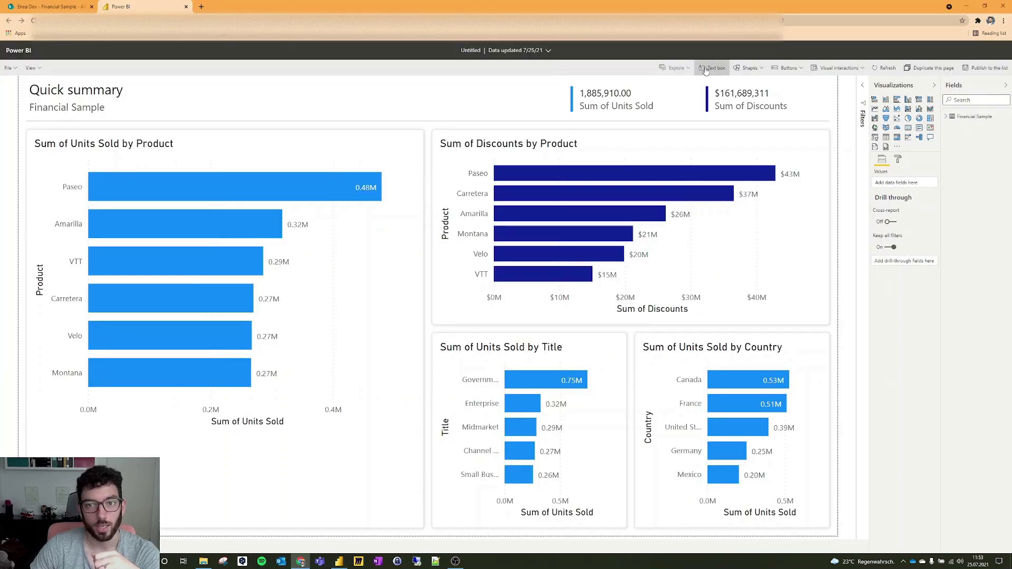
Browse the Shapes, Buttons, Visual interactions and Visualizations '...' menus on the blank canvas
click(754, 67)
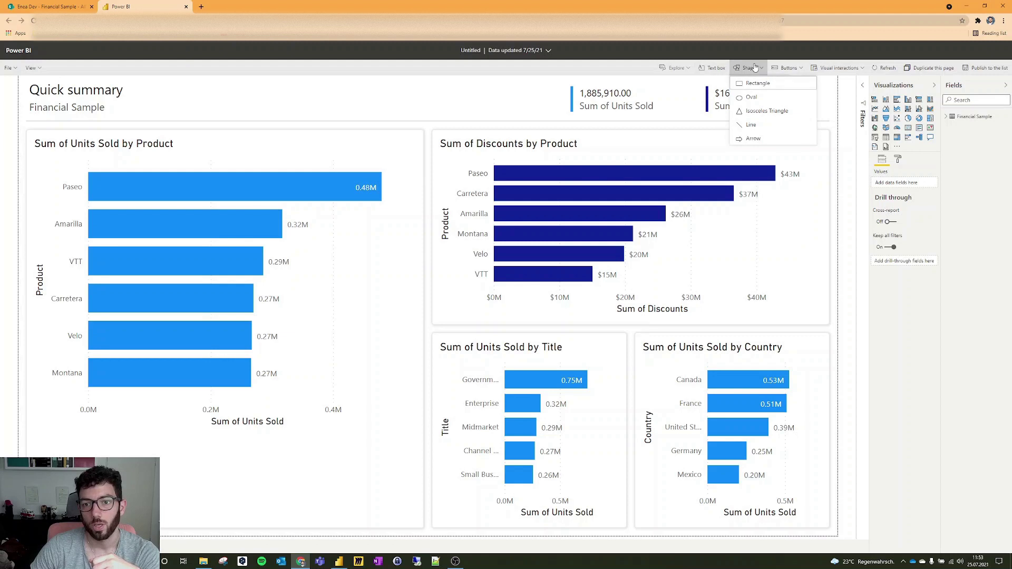
click(787, 69)
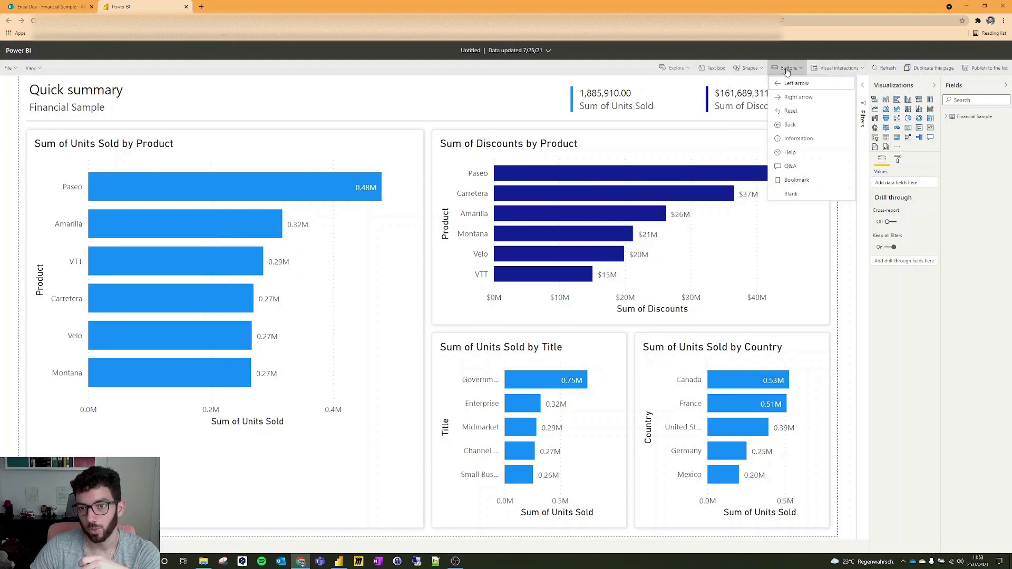
click(844, 69)
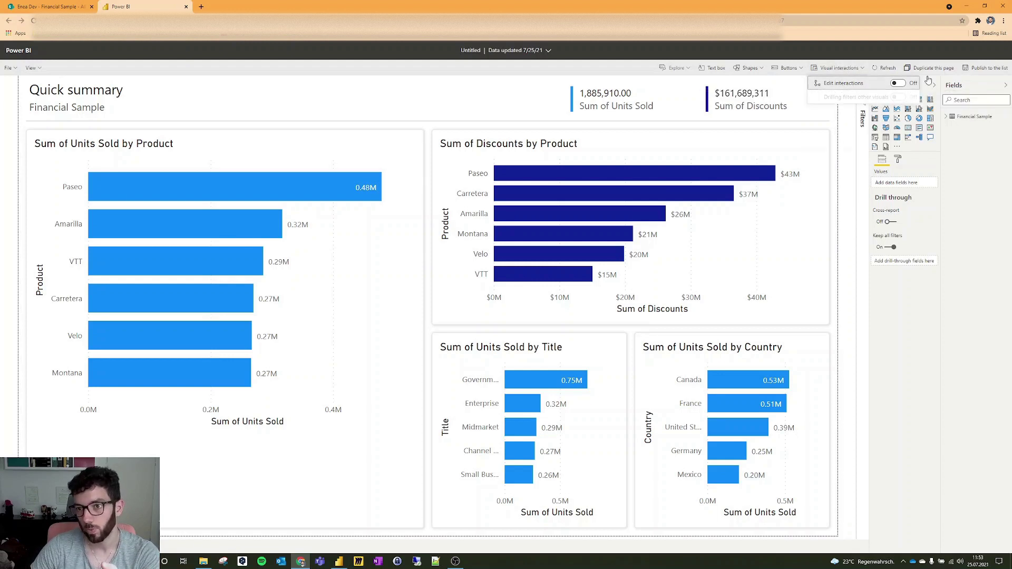
click(879, 69)
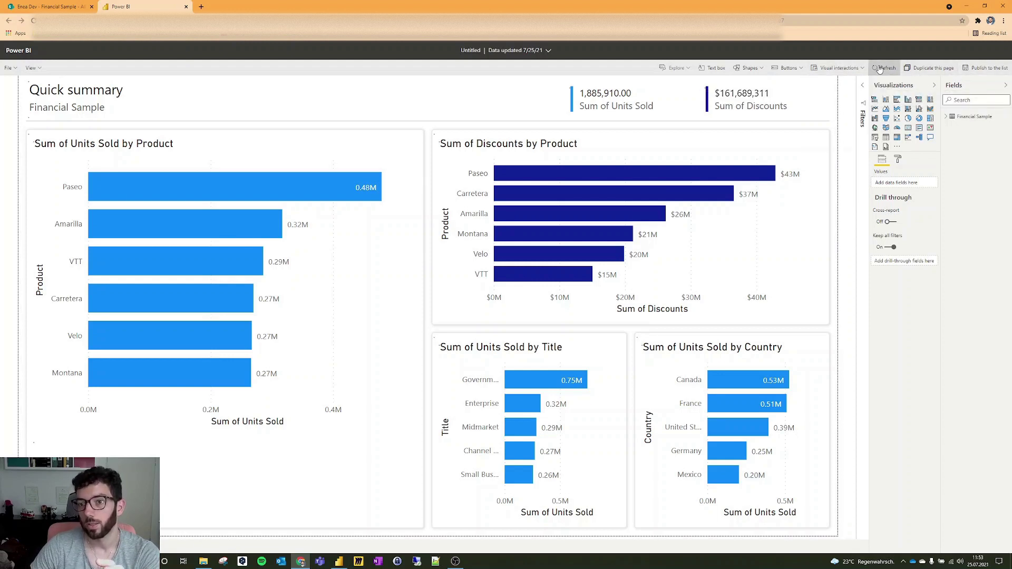
click(897, 148)
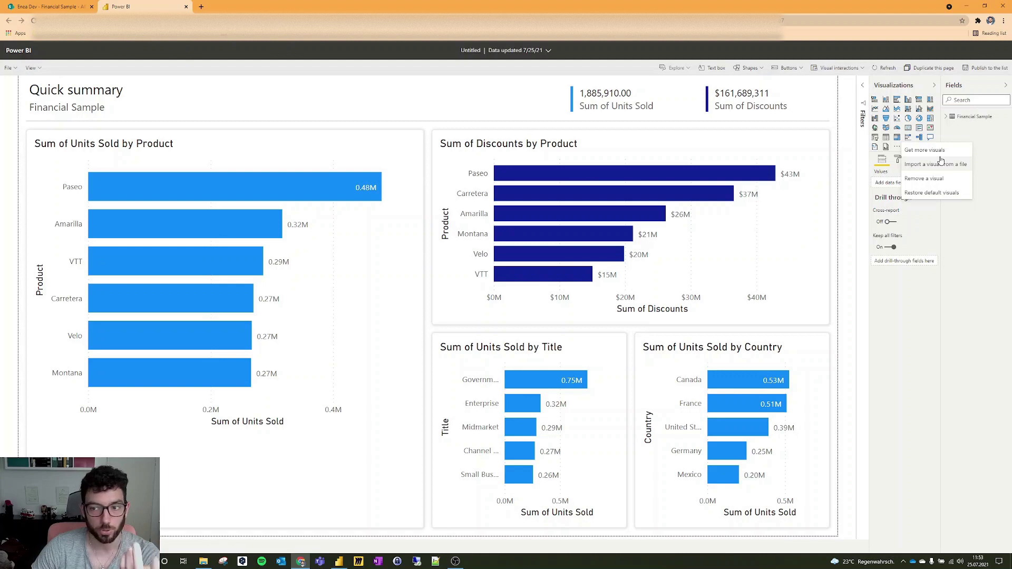
click(977, 267)
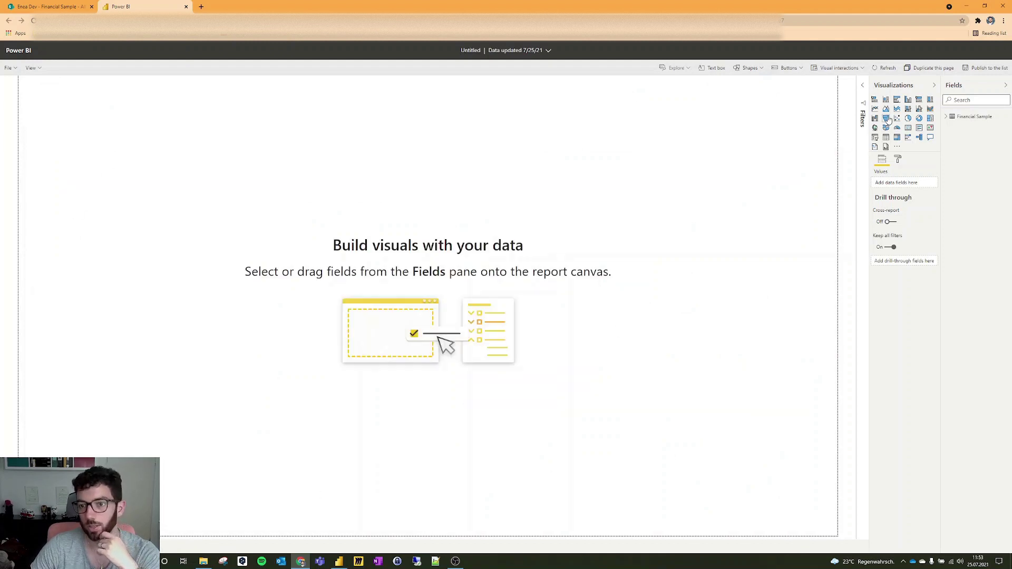
Add a pie chart of Profit split by Product instead of Manager, and enlarge it
click(908, 118)
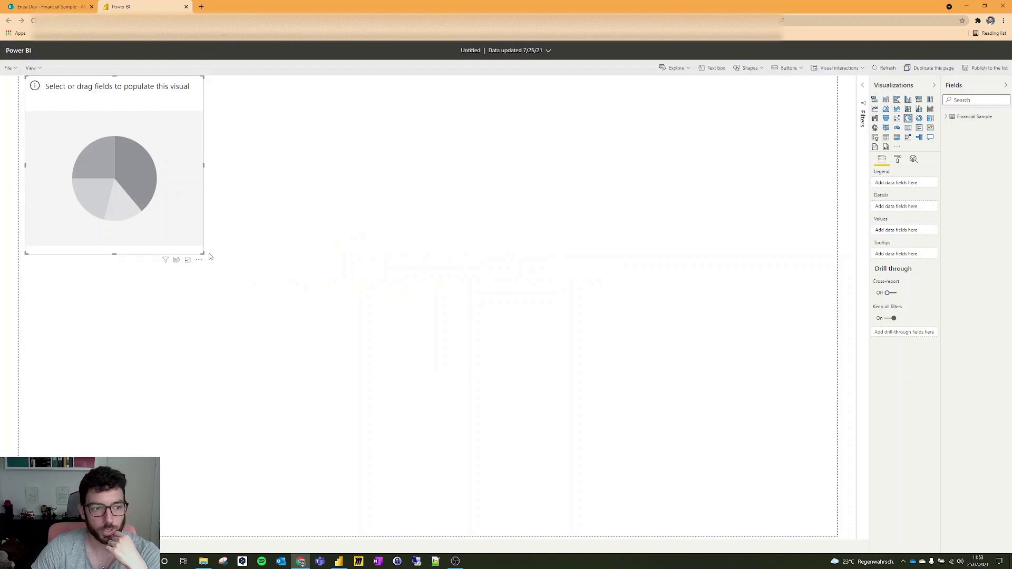
click(947, 118)
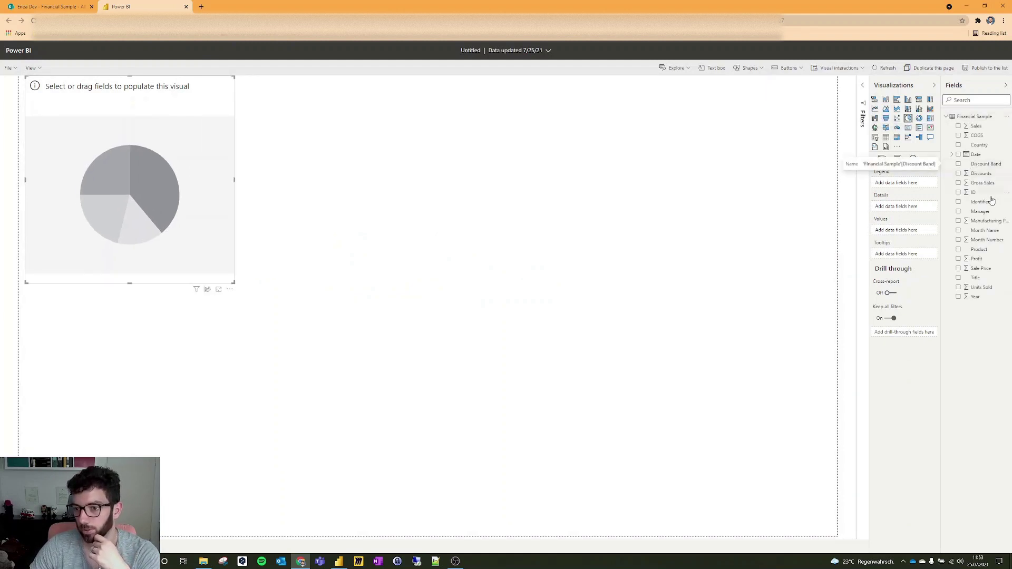
click(958, 211)
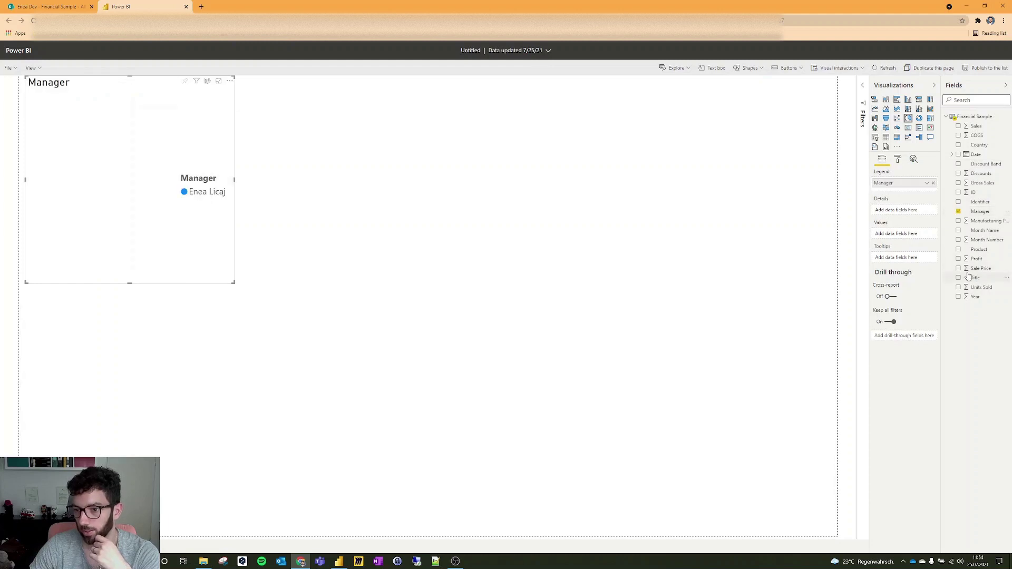
click(958, 259)
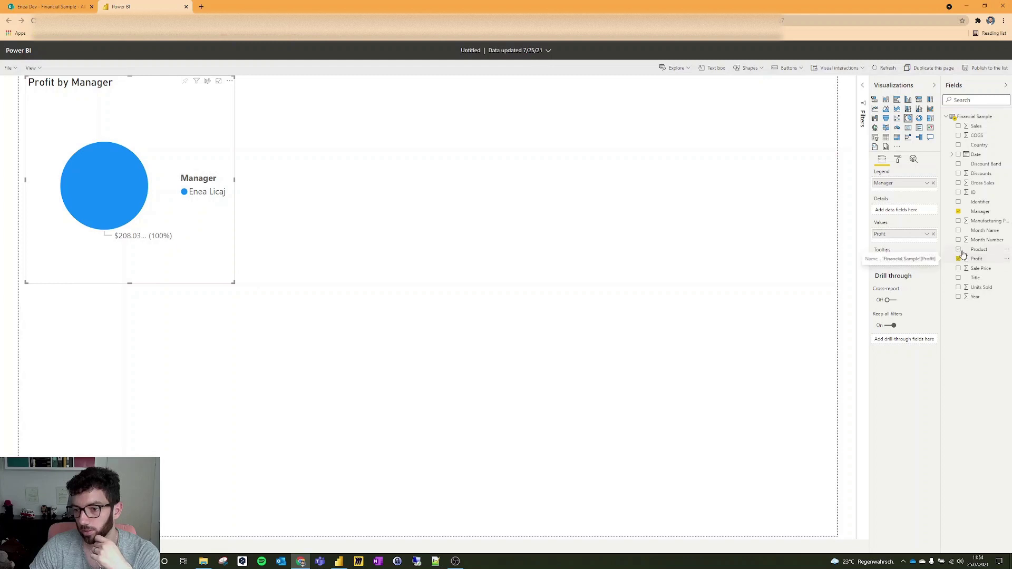
click(958, 211)
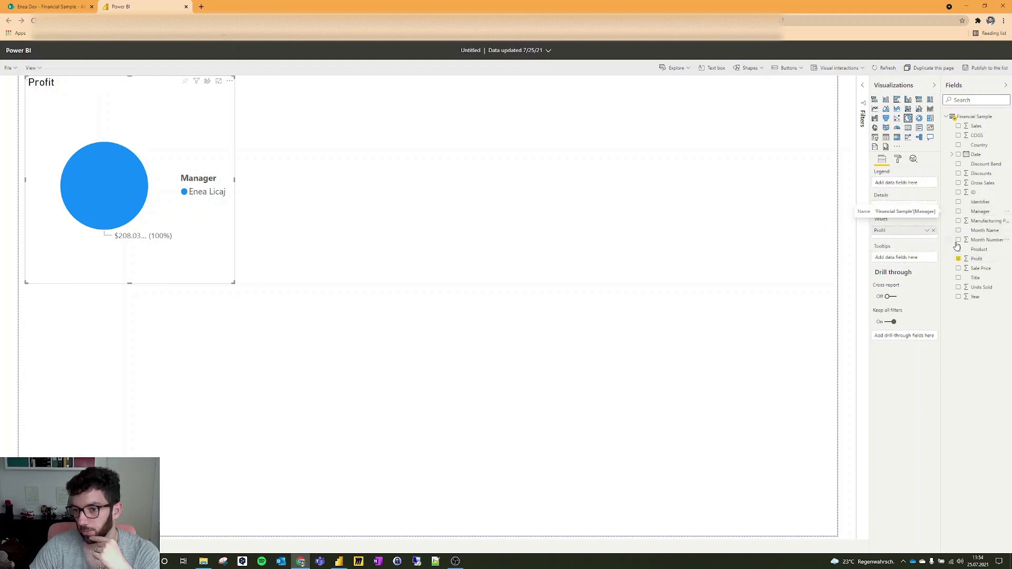
click(958, 249)
drag(232, 282, 360, 352)
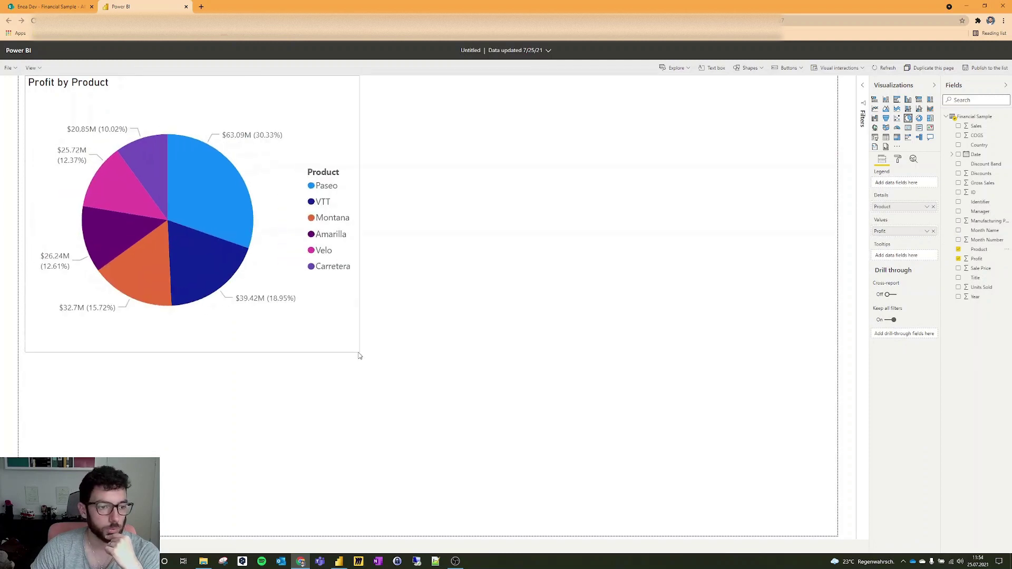
mouse_move(221, 186)
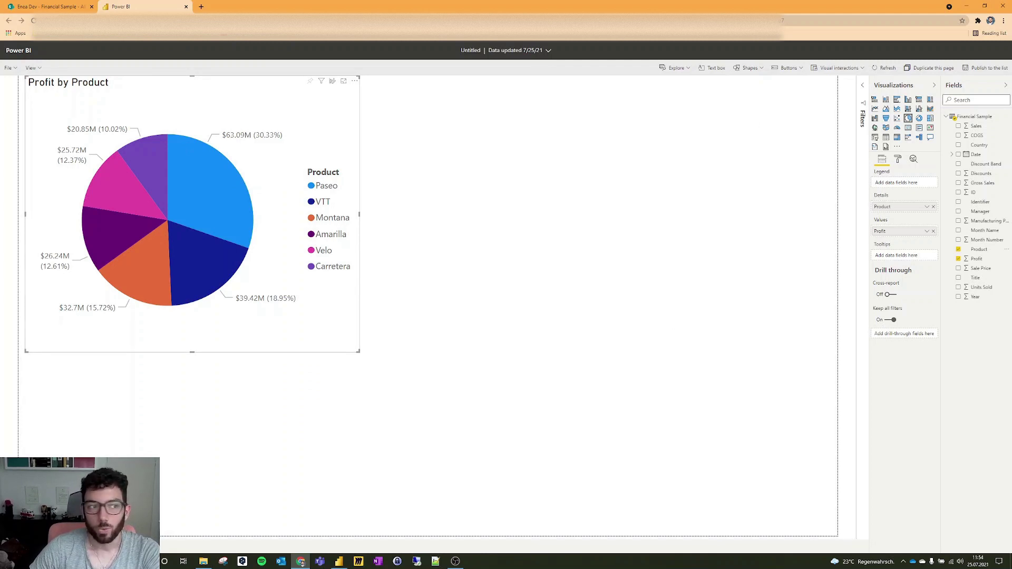
Publish the report to the list as 'Demo PBI Report', then view its Page 1
click(13, 68)
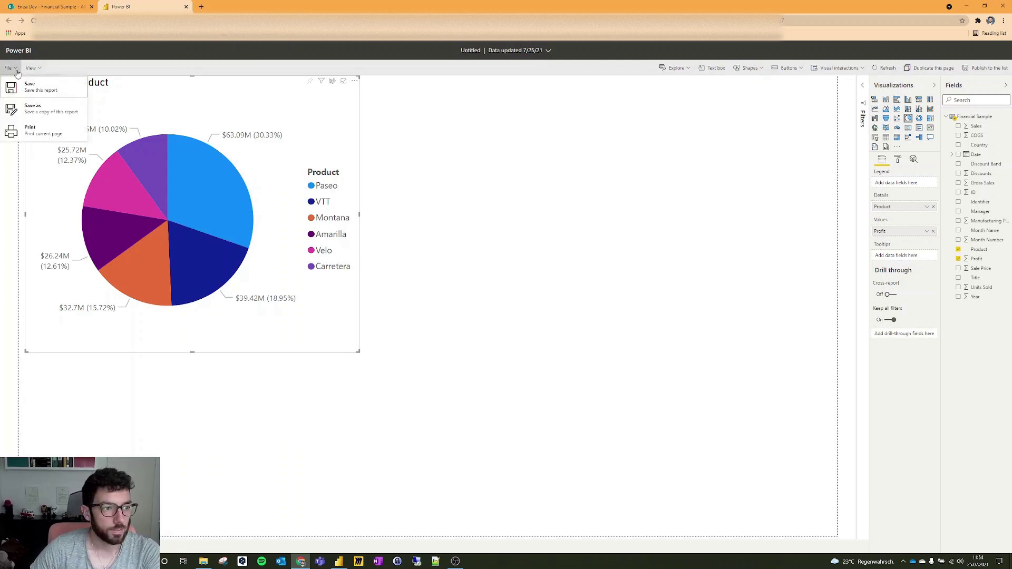
click(32, 87)
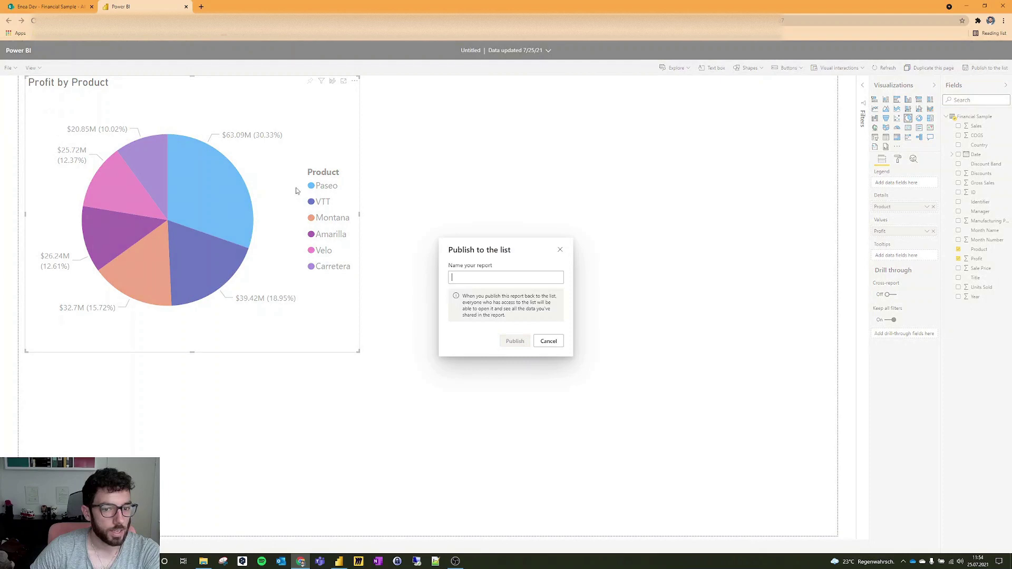
click(487, 281)
text(De)
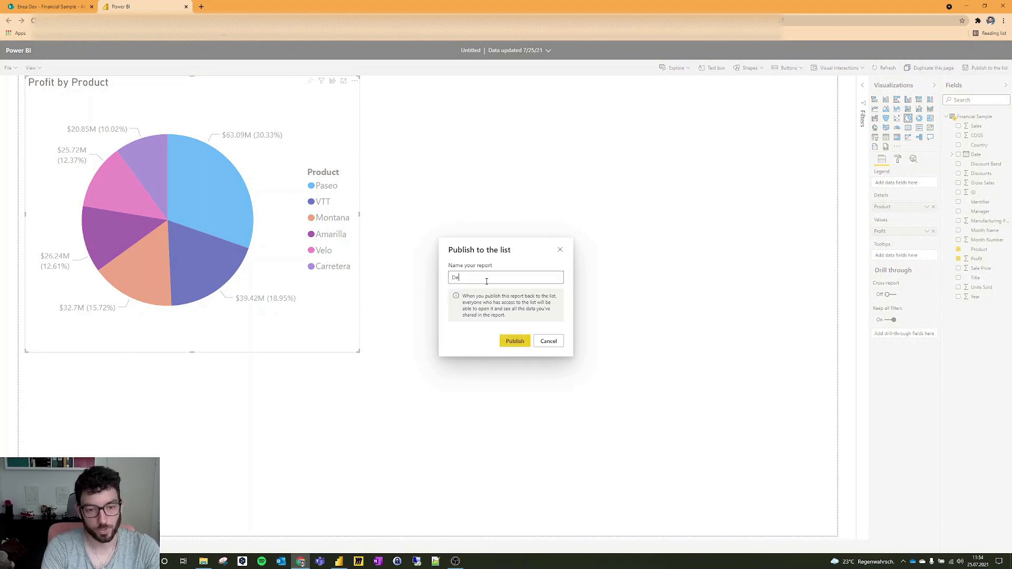
text(mo PBI)
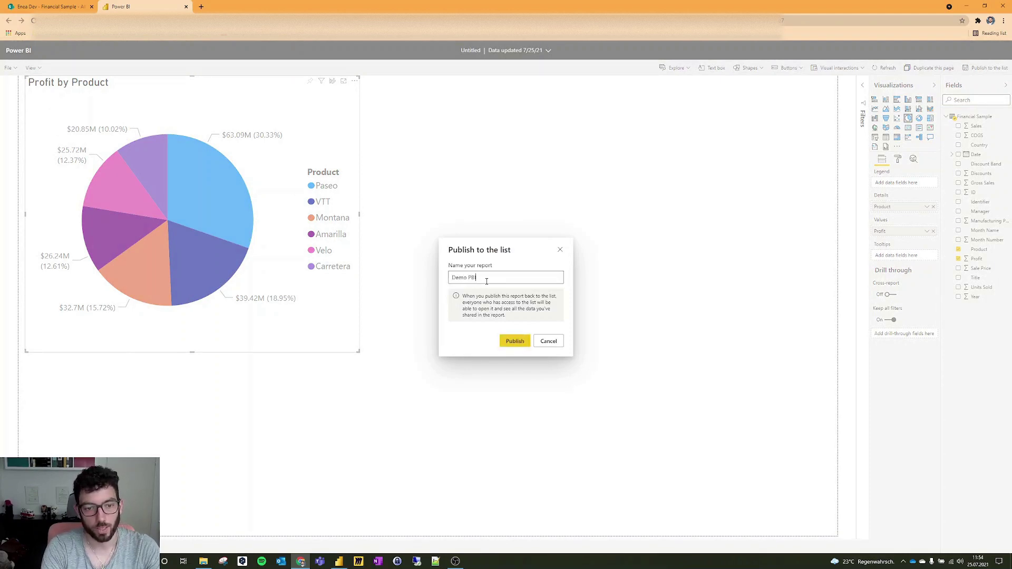
text( Report)
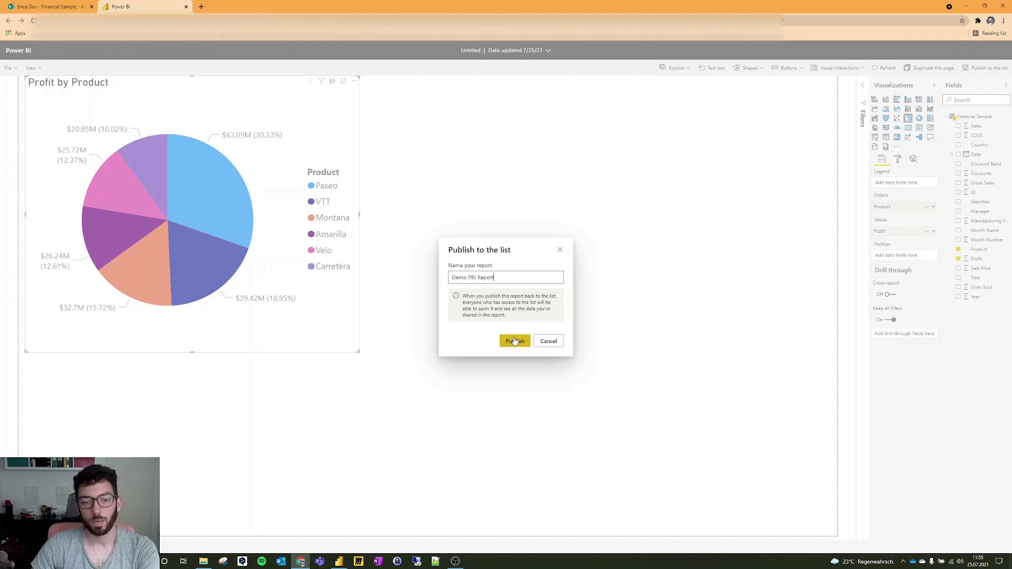
click(515, 341)
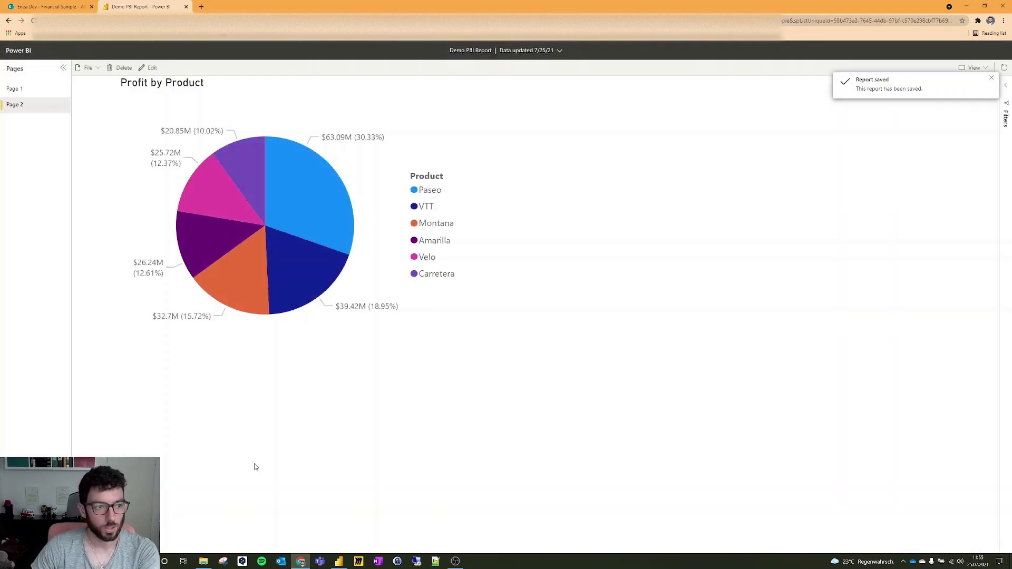
click(990, 80)
click(38, 90)
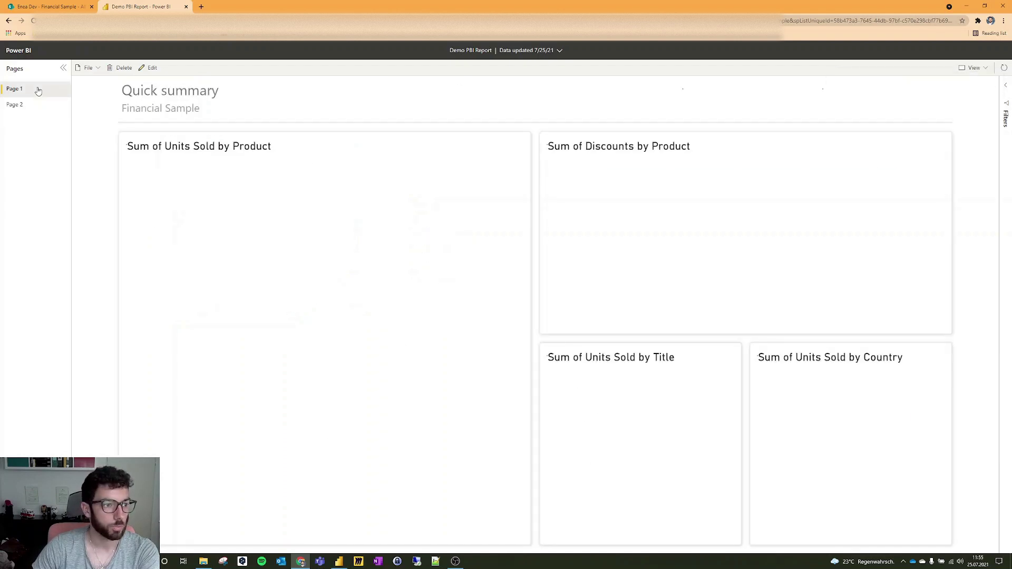
Return to Page 2, then check the SharePoint list's Integrate > Power BI reports
click(48, 107)
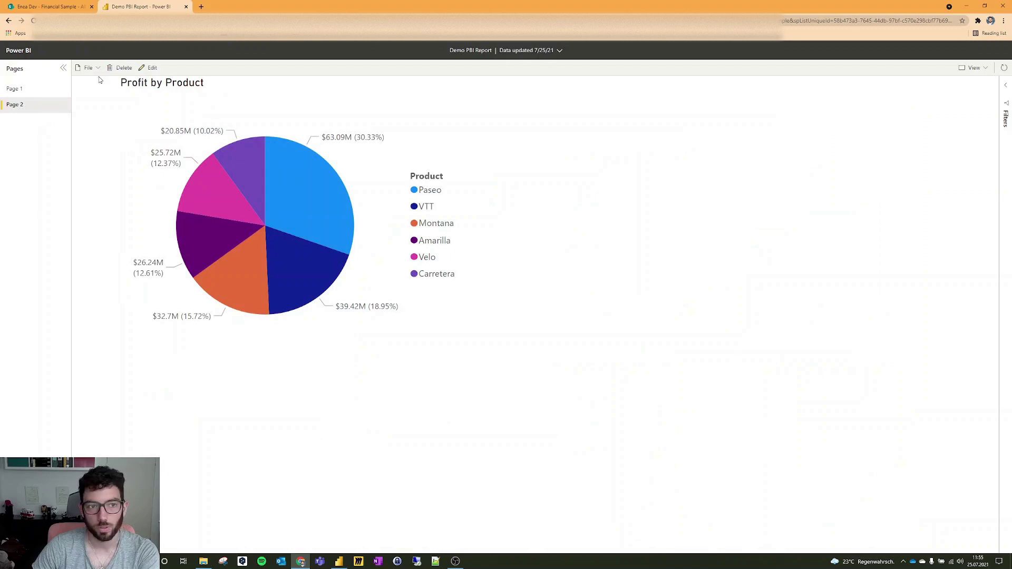
click(46, 5)
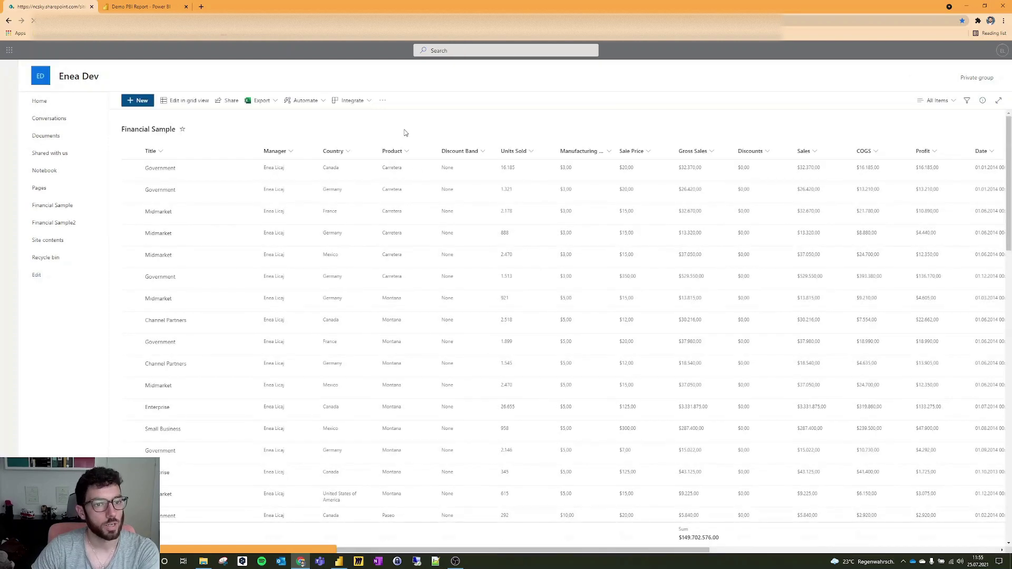
click(362, 102)
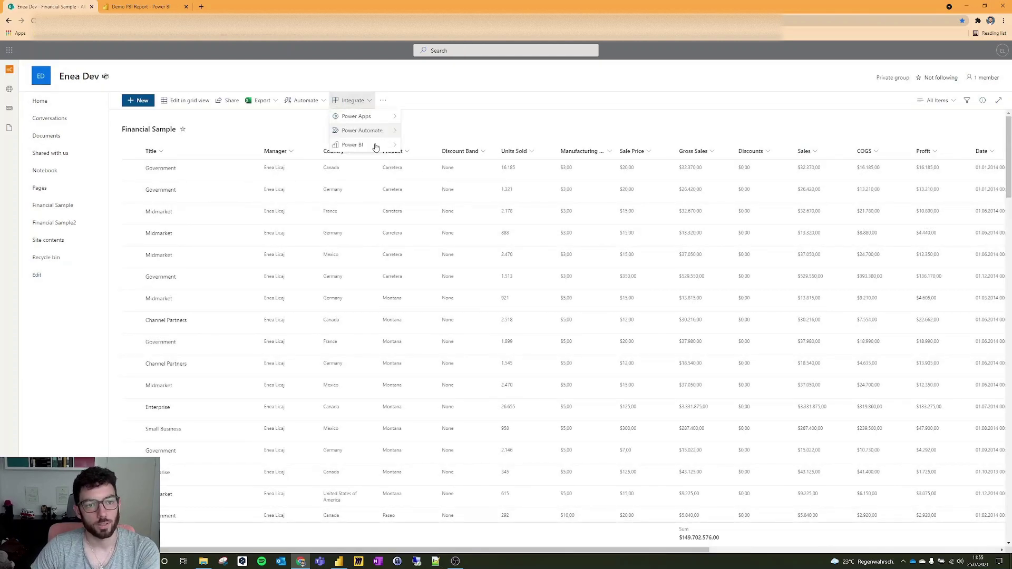
mouse_move(387, 148)
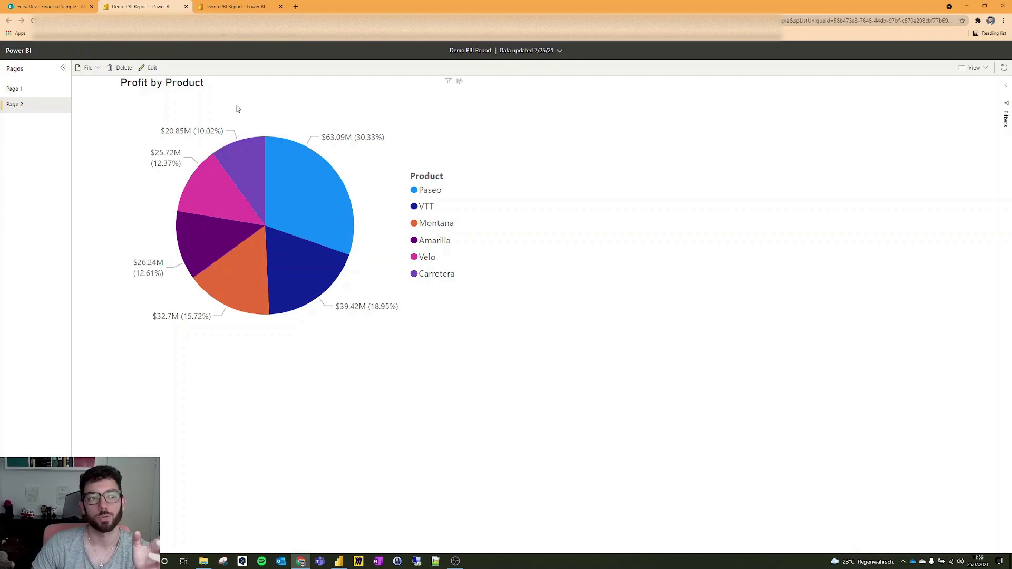
Switch between Page 1 and Page 2, ending on the Quick summary showing 1,885,910 units sold
click(41, 90)
click(41, 104)
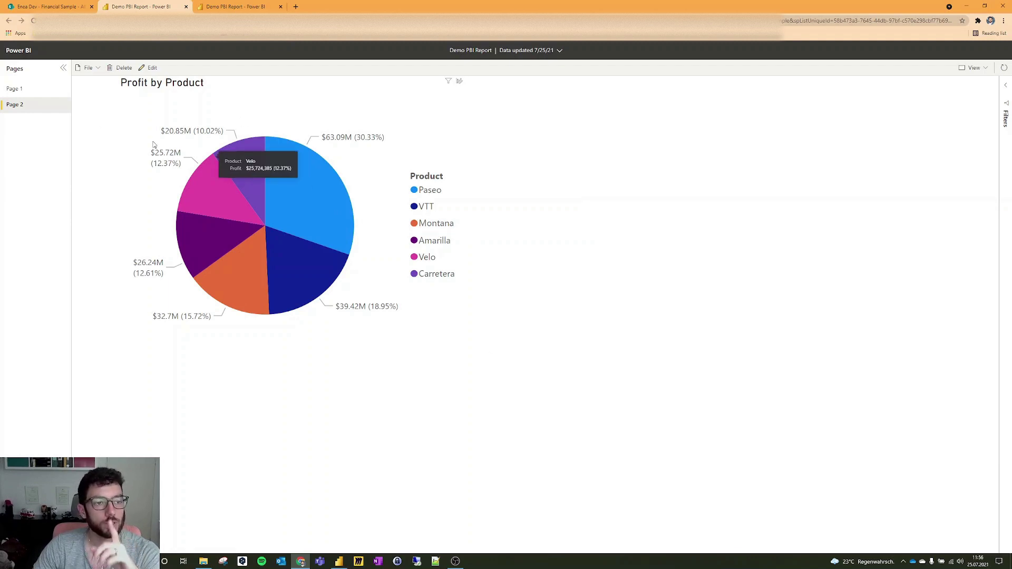
click(60, 93)
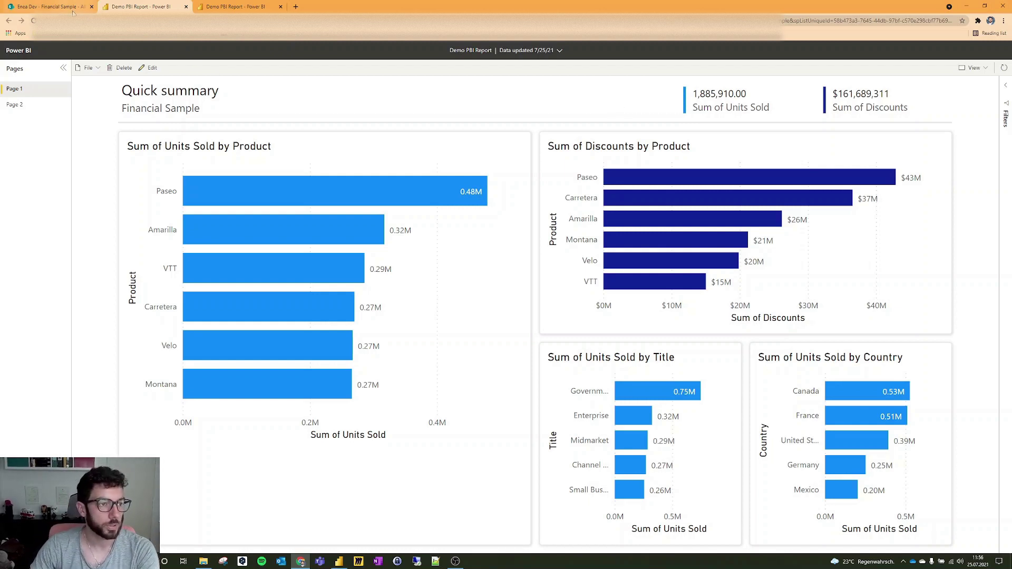
From the SharePoint list tab, choose Integrate > Power BI > Visualize the list
click(52, 7)
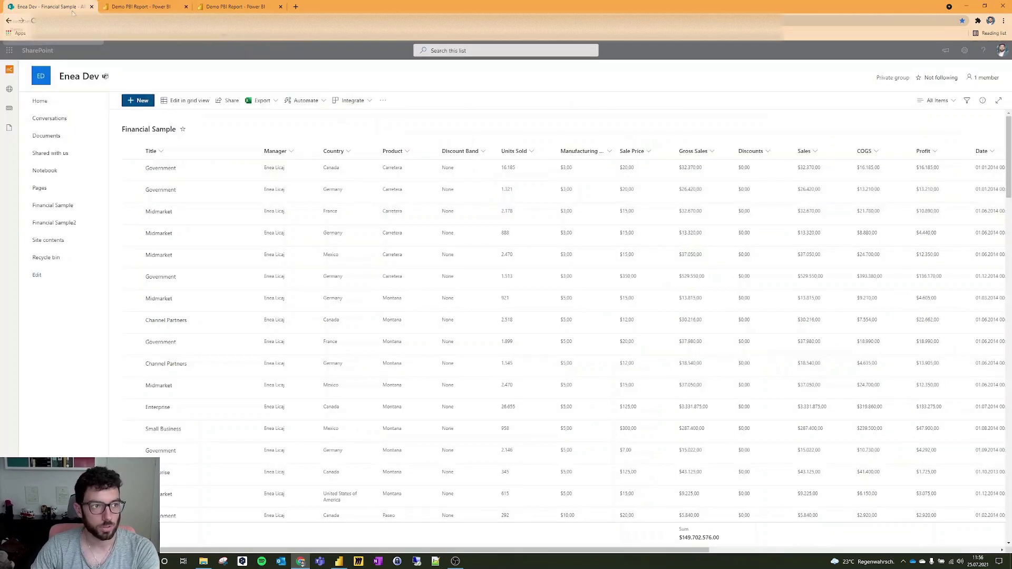
click(368, 105)
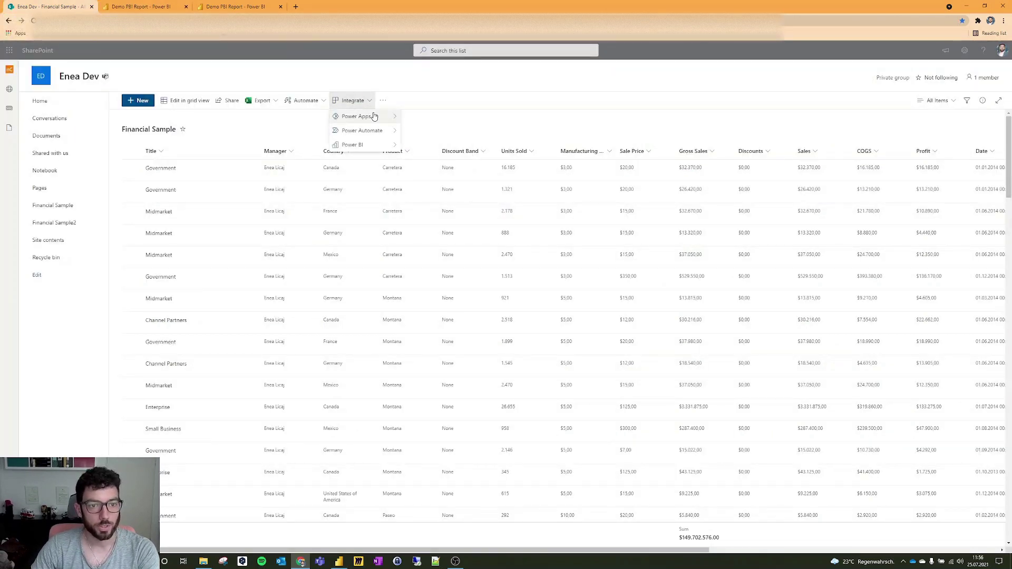
mouse_move(390, 146)
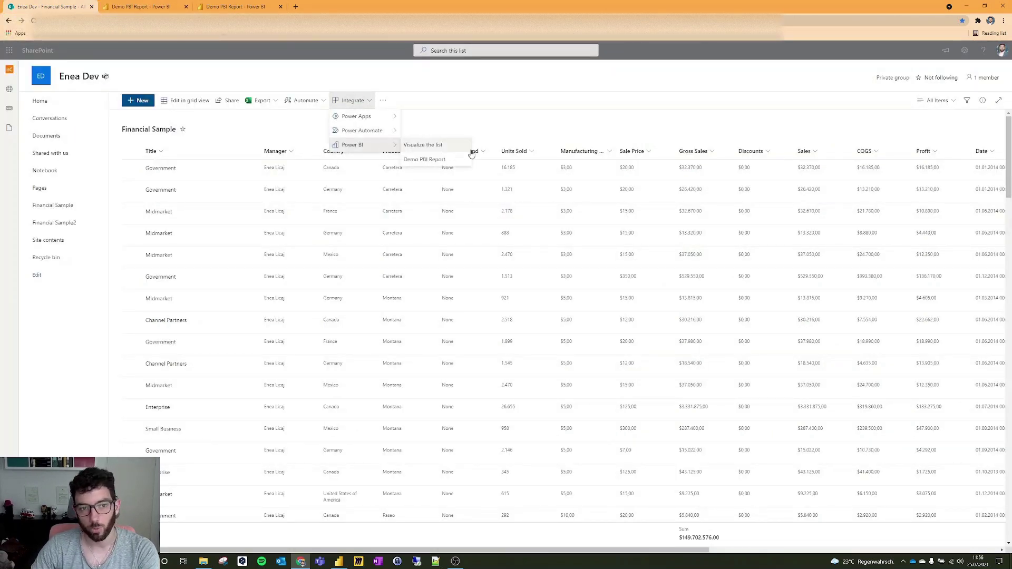
click(436, 151)
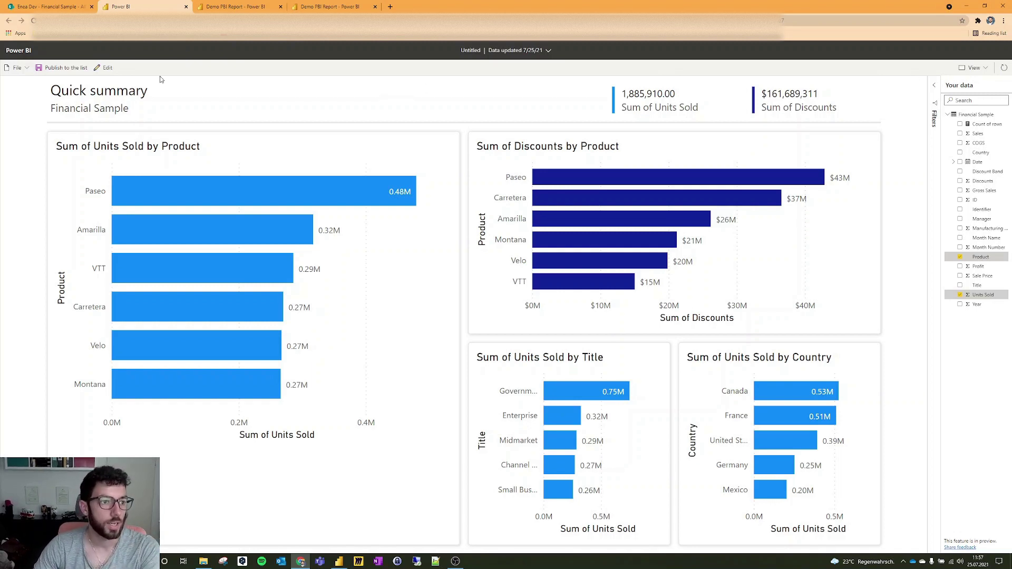
Switch the new report to edit mode and add a resized empty table visual
click(105, 68)
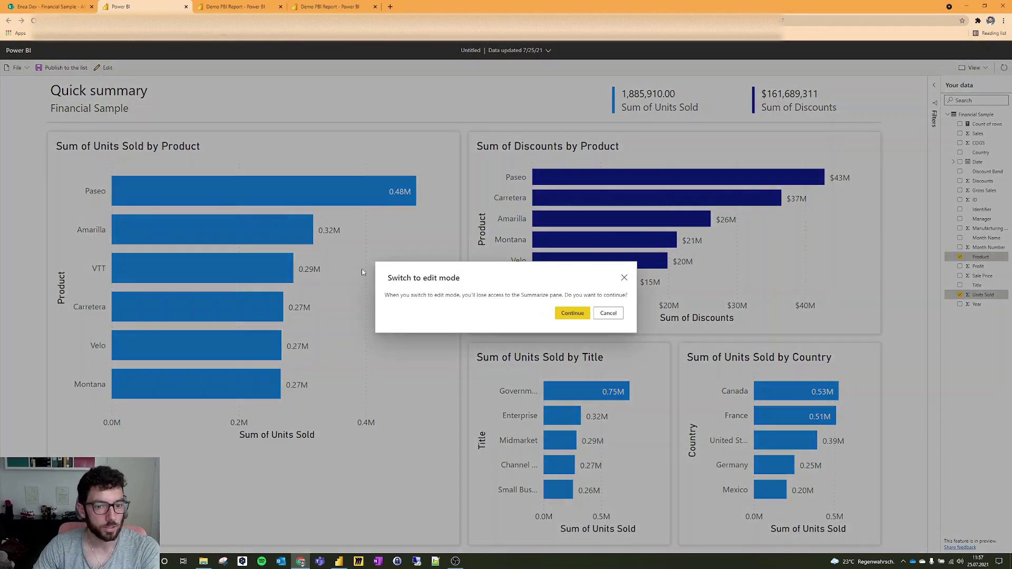
click(579, 314)
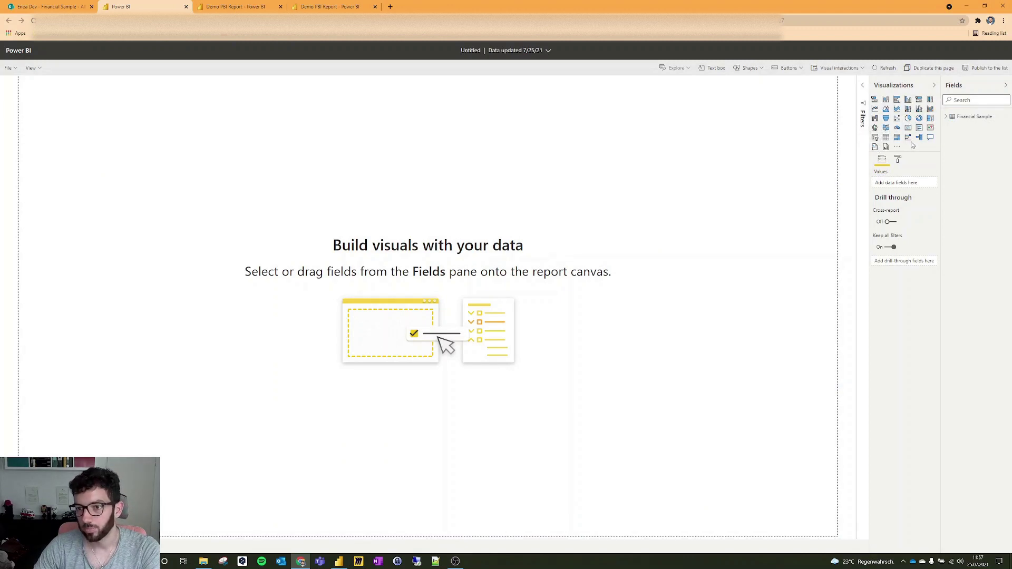
click(885, 140)
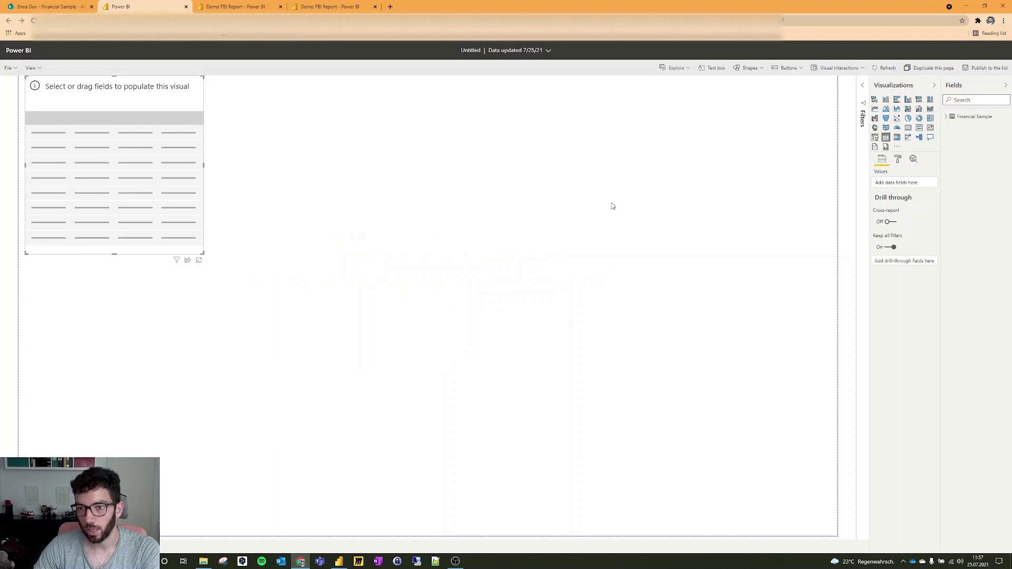
drag(206, 256, 428, 383)
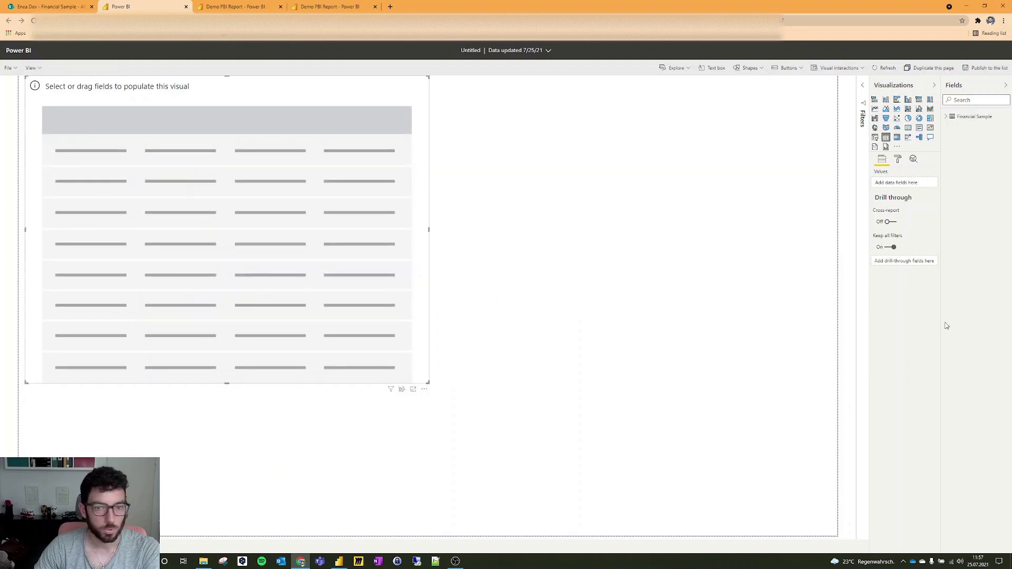
Fill the table with Country, Product, Sale Price and Profit in that order, then enlarge it
click(945, 119)
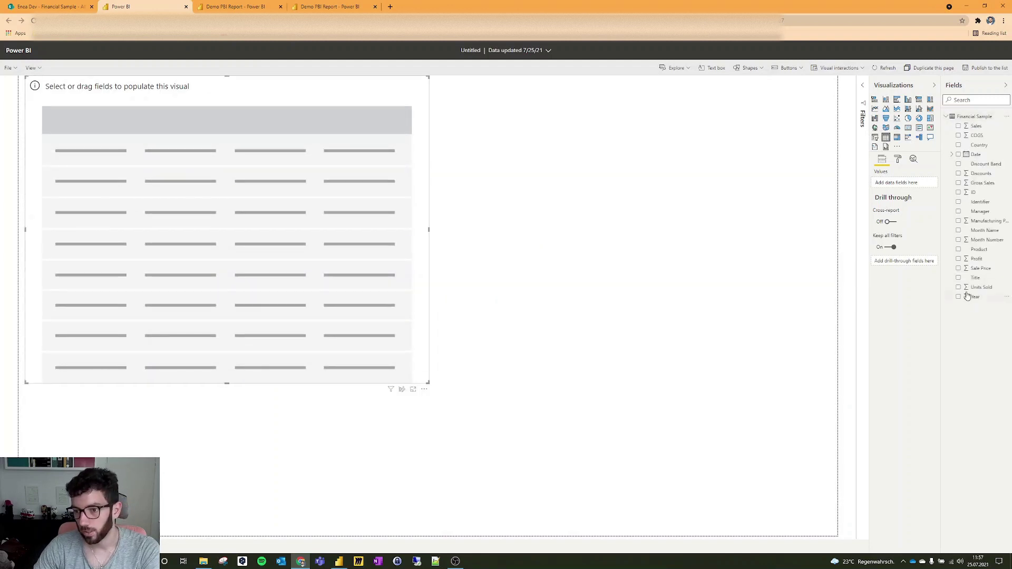
click(959, 249)
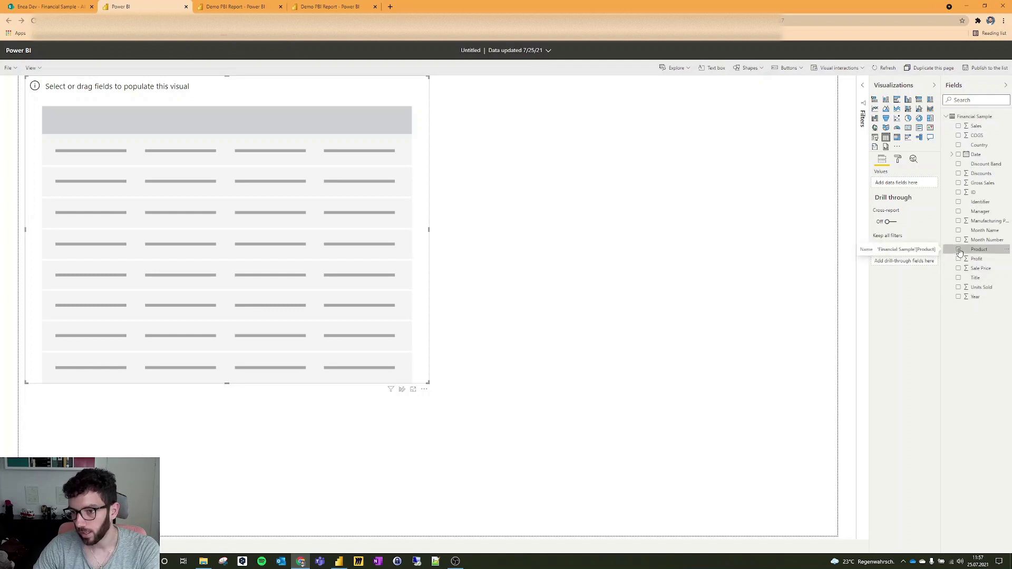
click(959, 258)
click(958, 268)
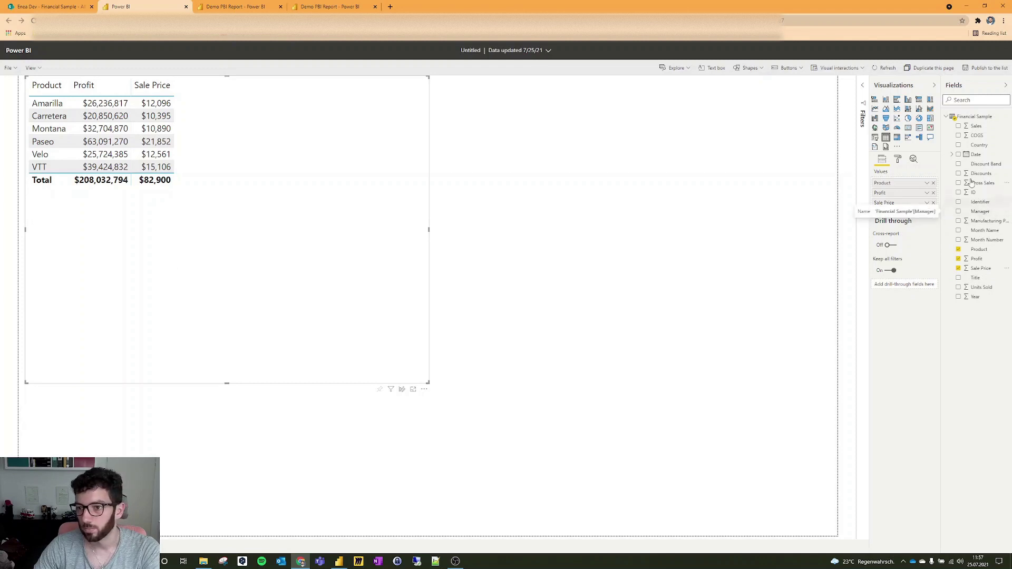
click(958, 145)
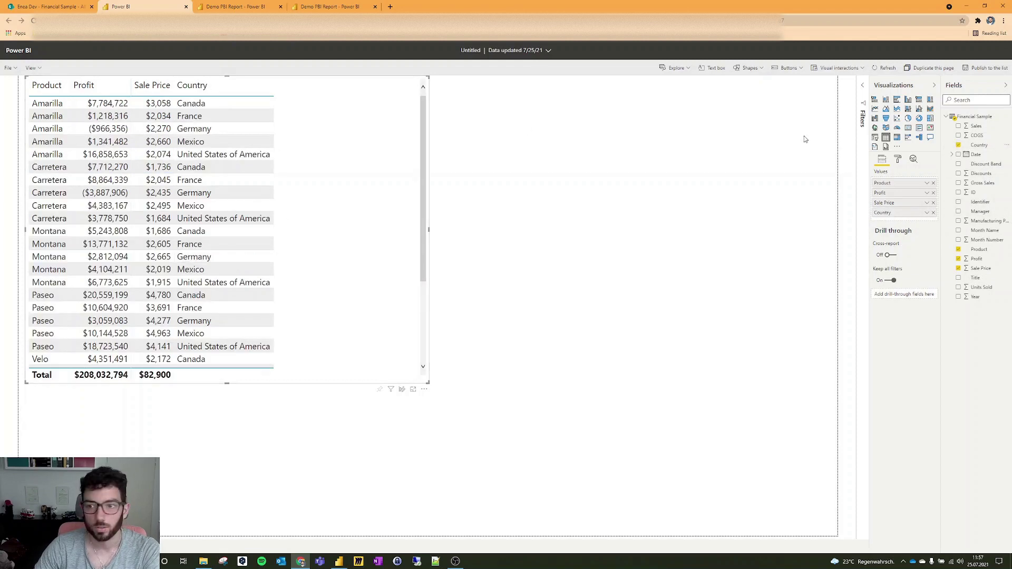
drag(884, 212, 890, 182)
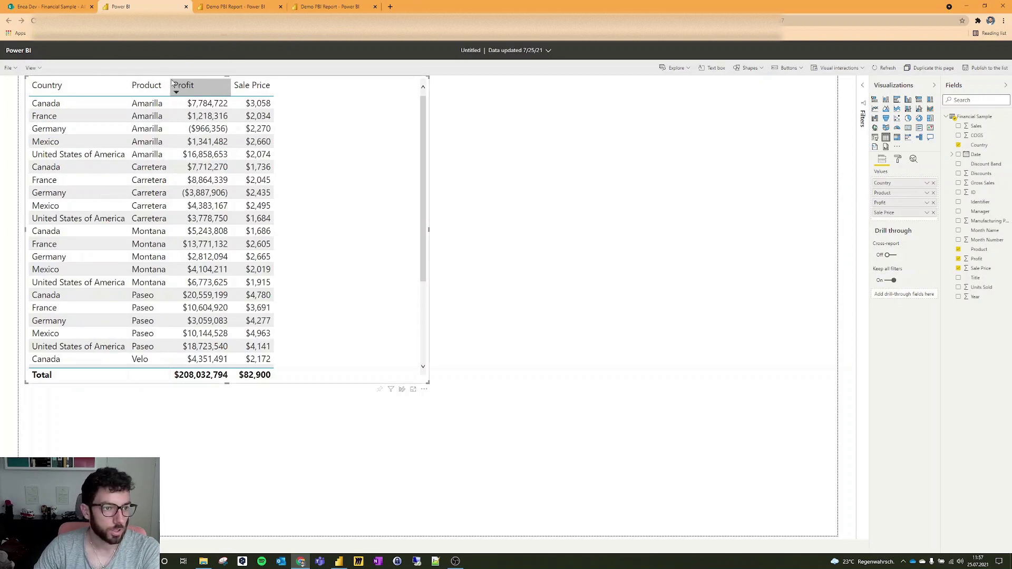
drag(896, 212, 890, 201)
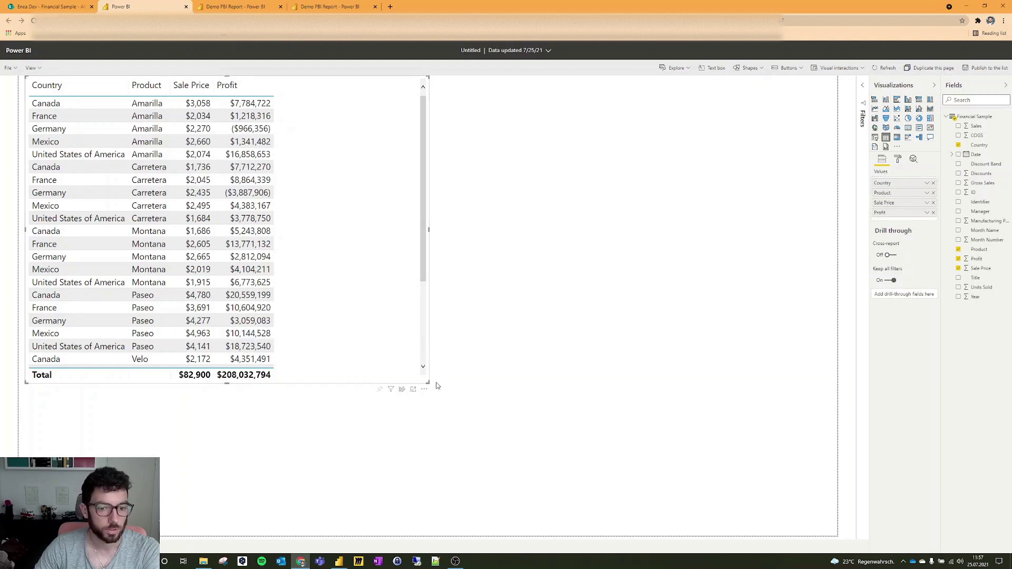
click(456, 396)
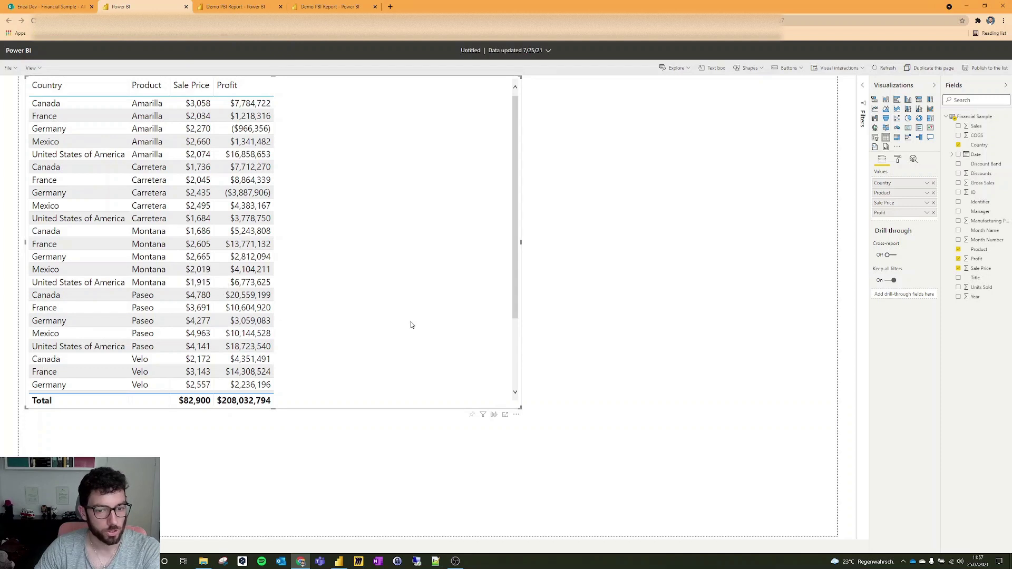
drag(520, 409, 285, 484)
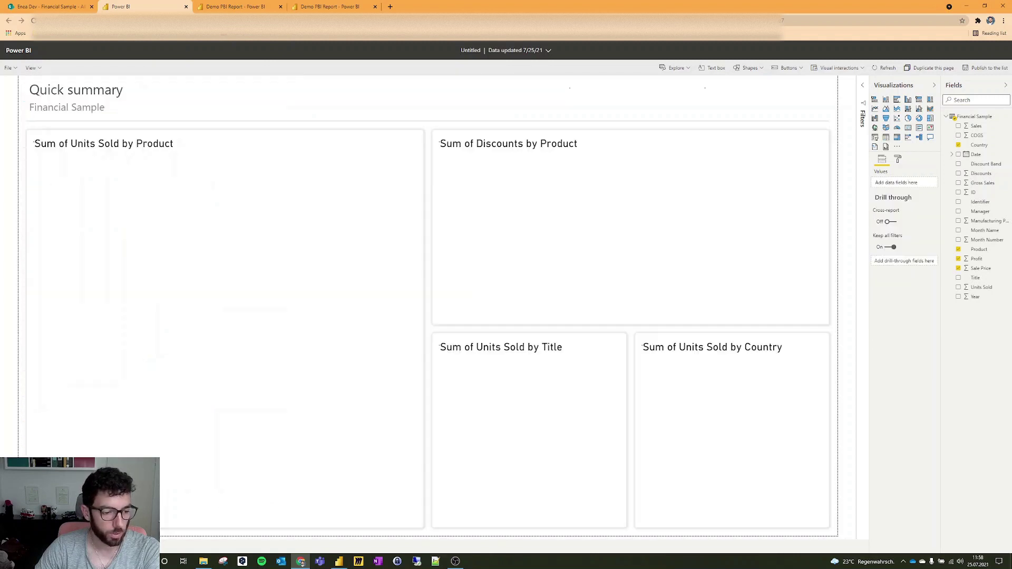
Publish the report to the SharePoint list as 'Demo PBI Report 2' and dismiss the saved notice
click(11, 69)
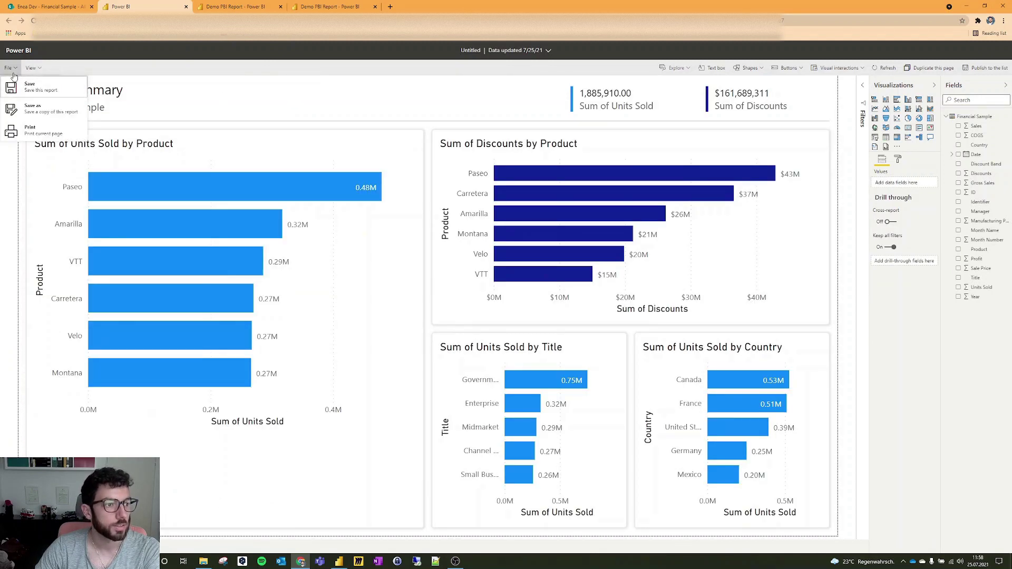
click(34, 89)
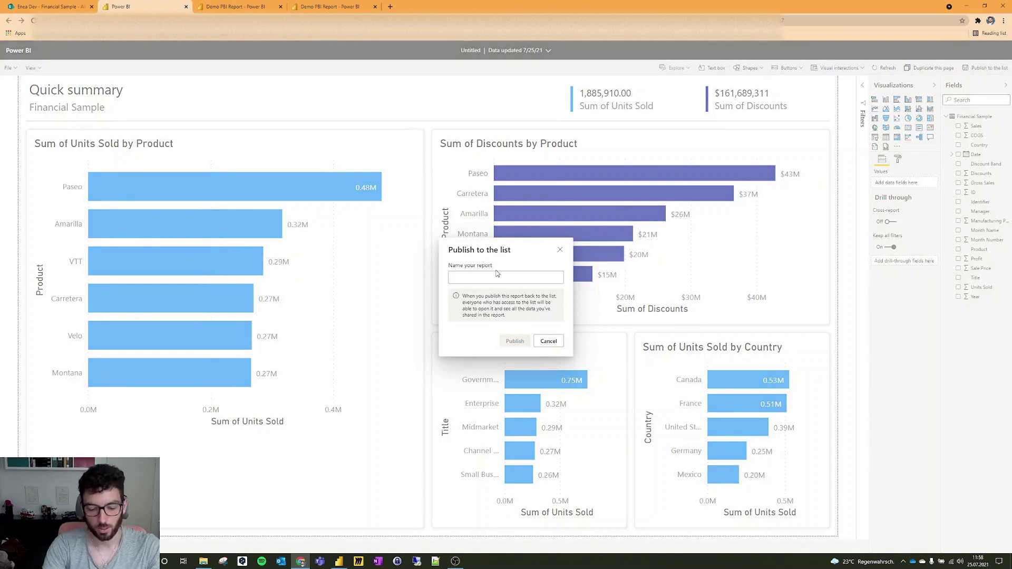
text(De)
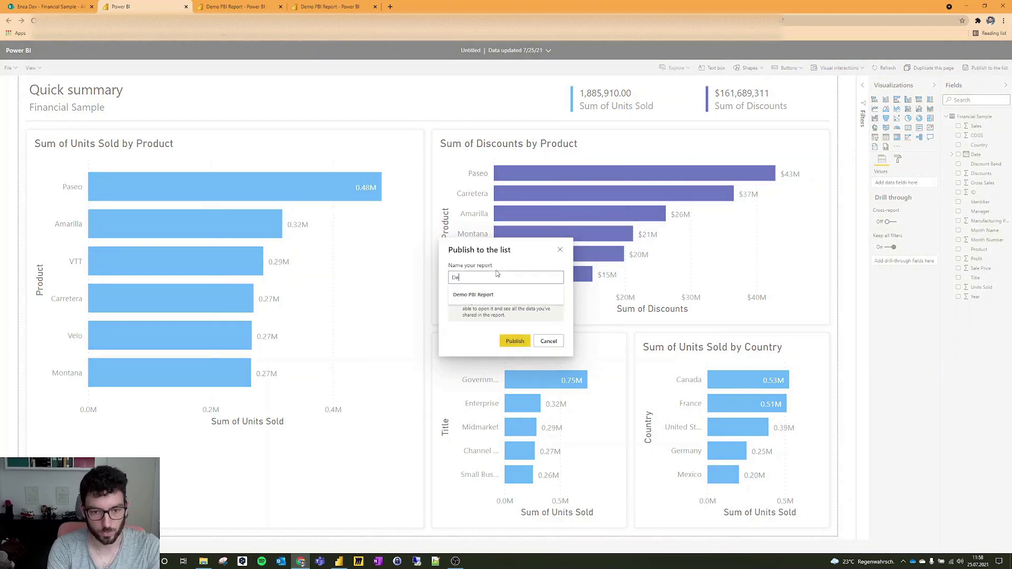
text(m)
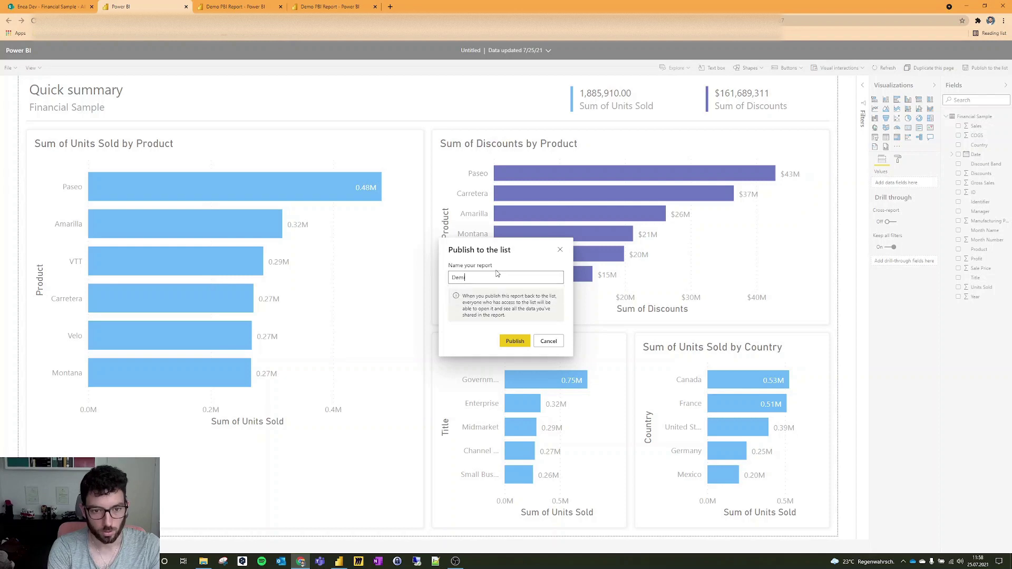
text(o PBI Report 2)
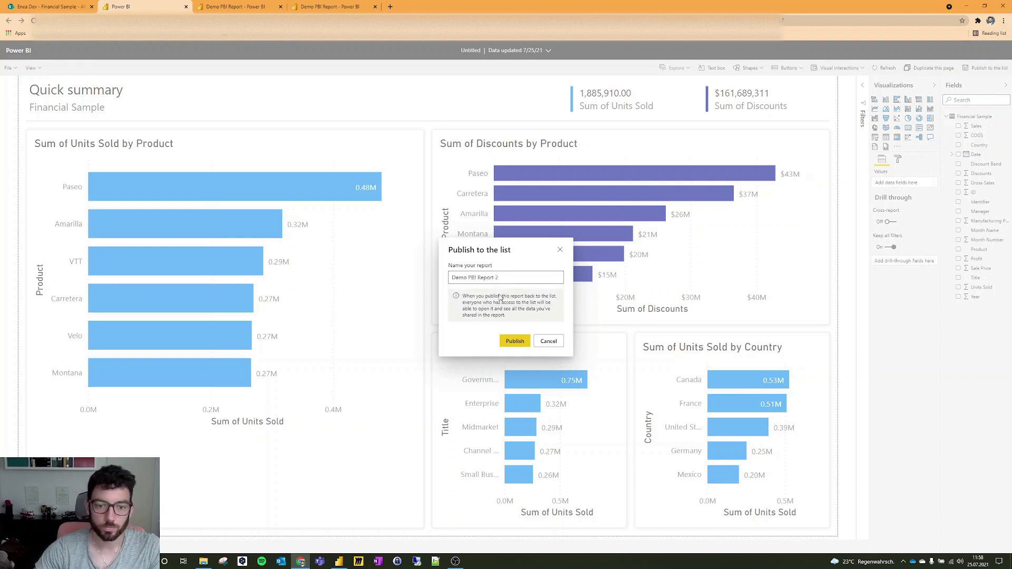
click(516, 340)
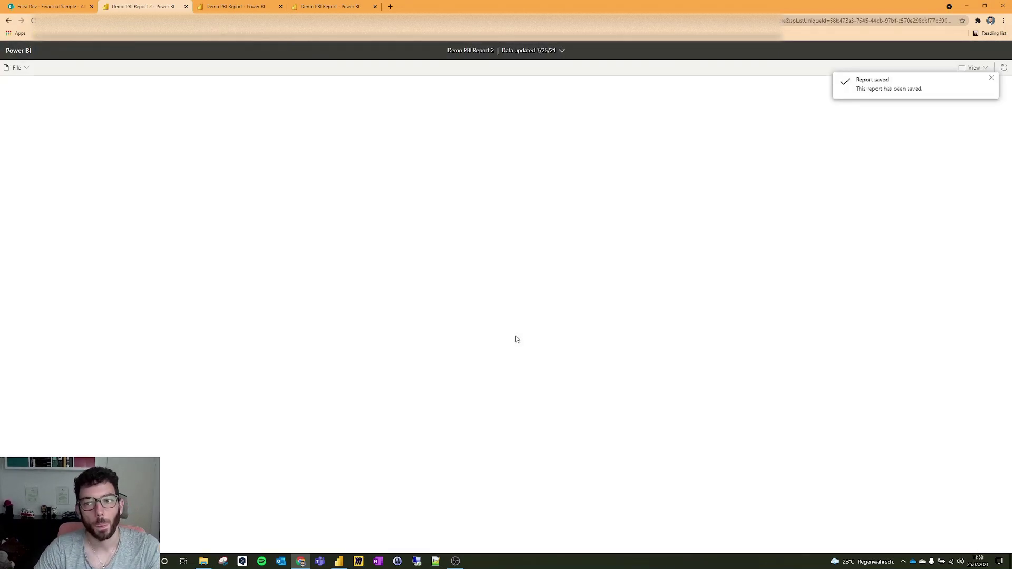
click(991, 79)
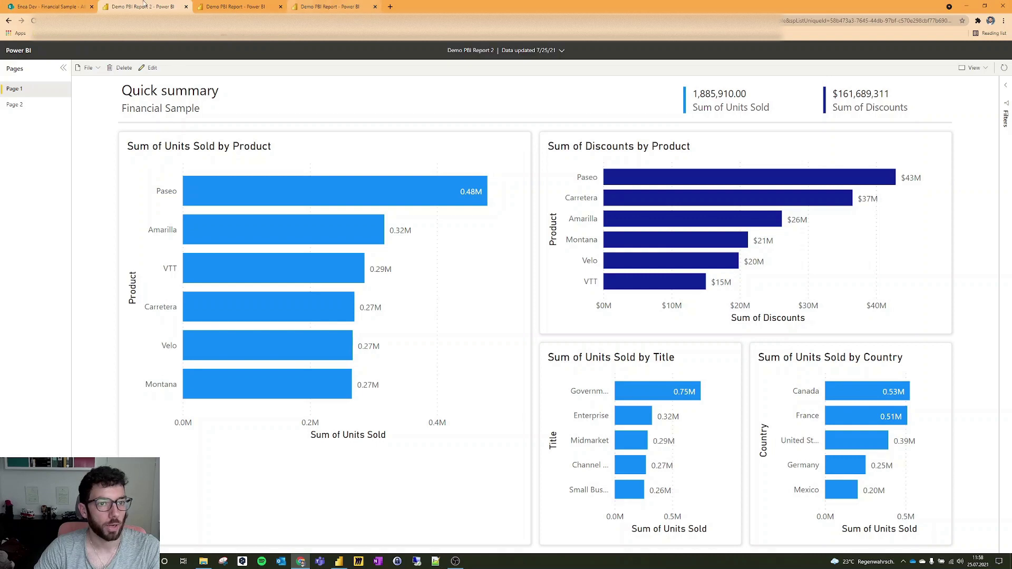
Reload the Financial Sample list and open Demo PBI Report 2 from its Power BI integration menu
click(84, 6)
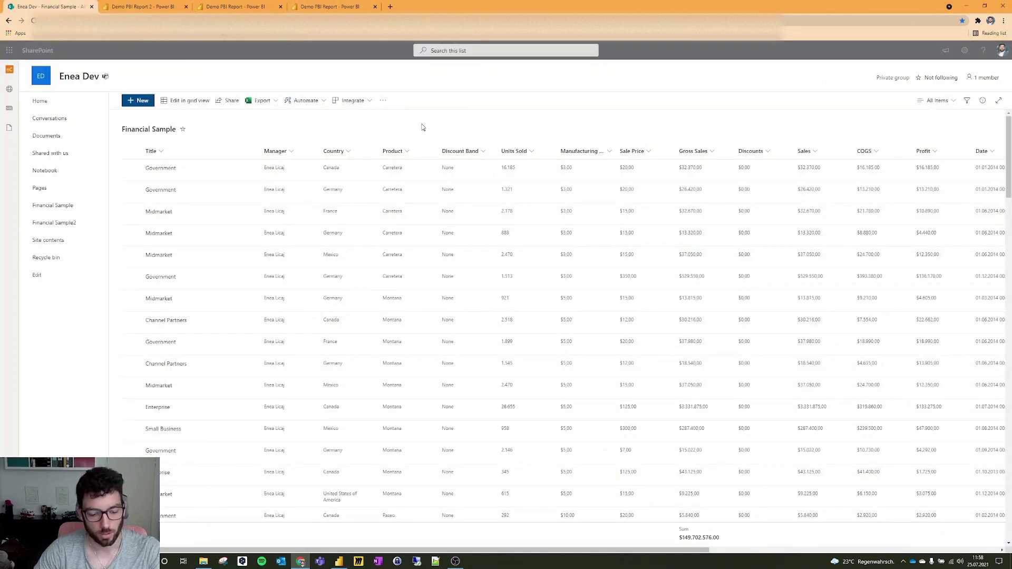
key(F5)
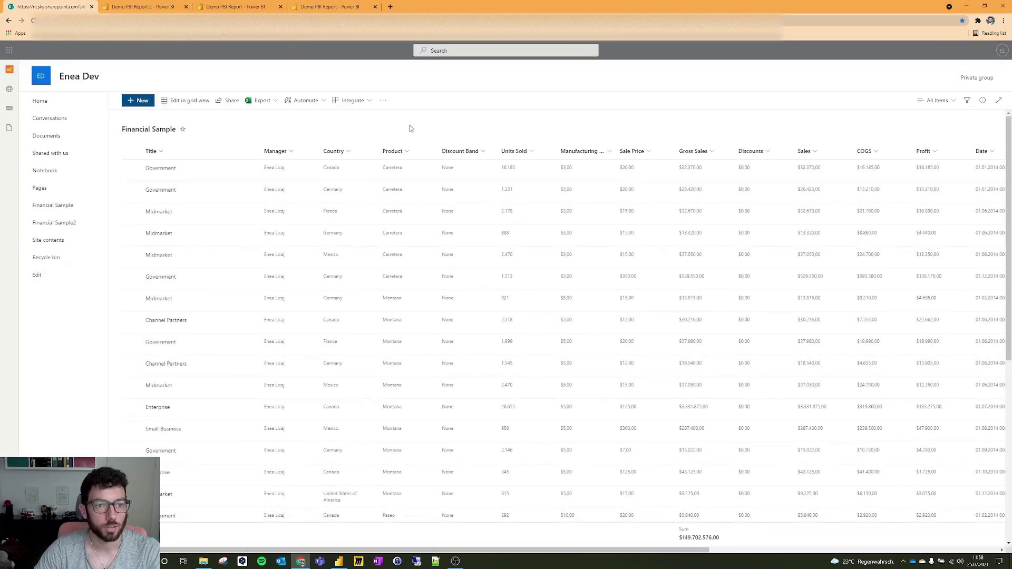
click(366, 102)
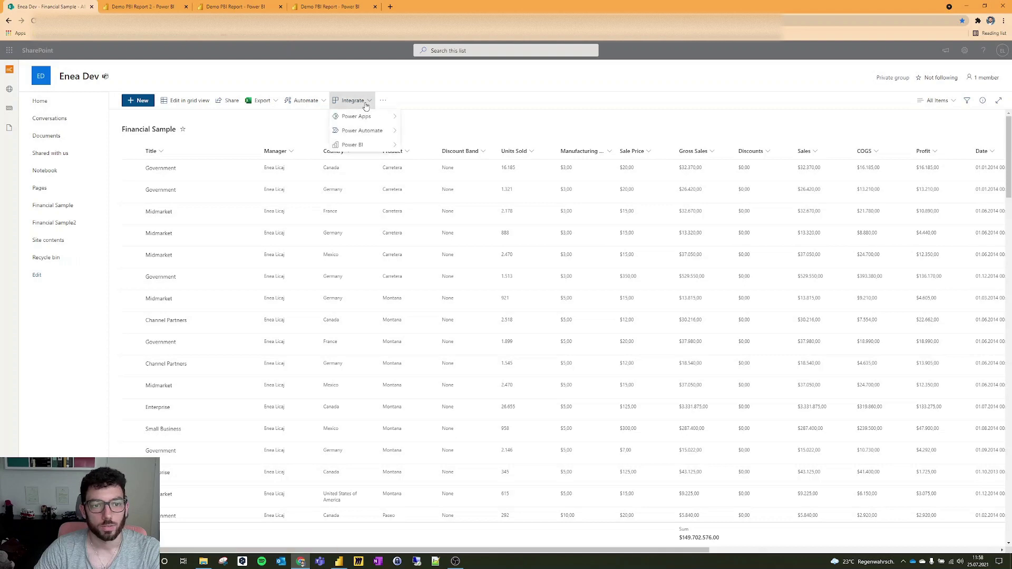
mouse_move(377, 150)
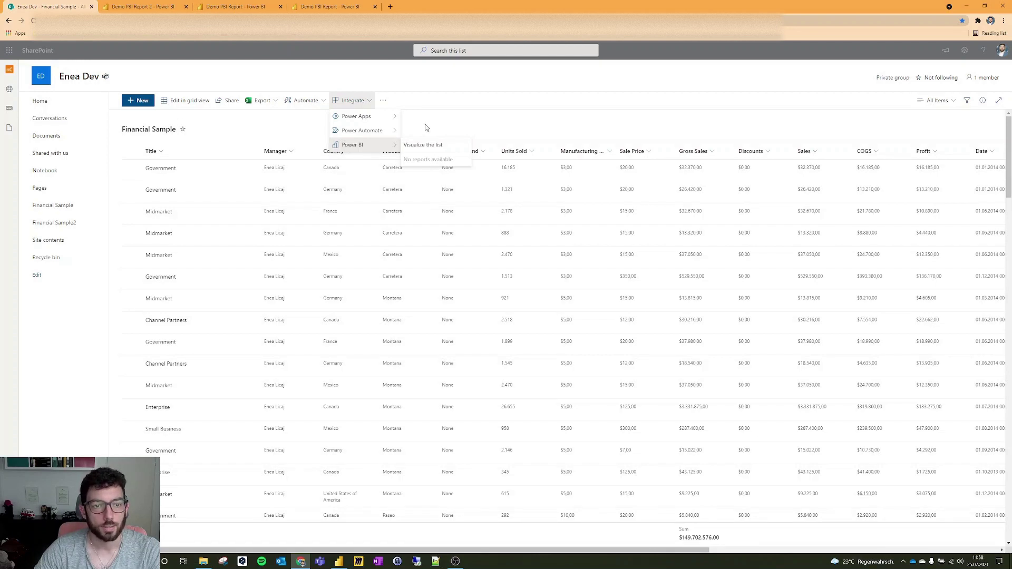
key(F5)
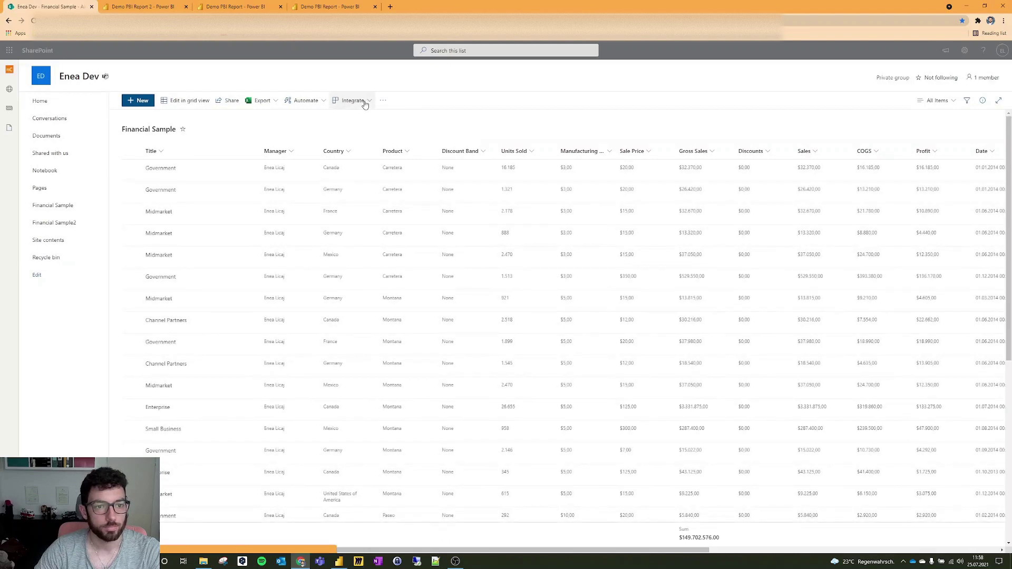
click(352, 100)
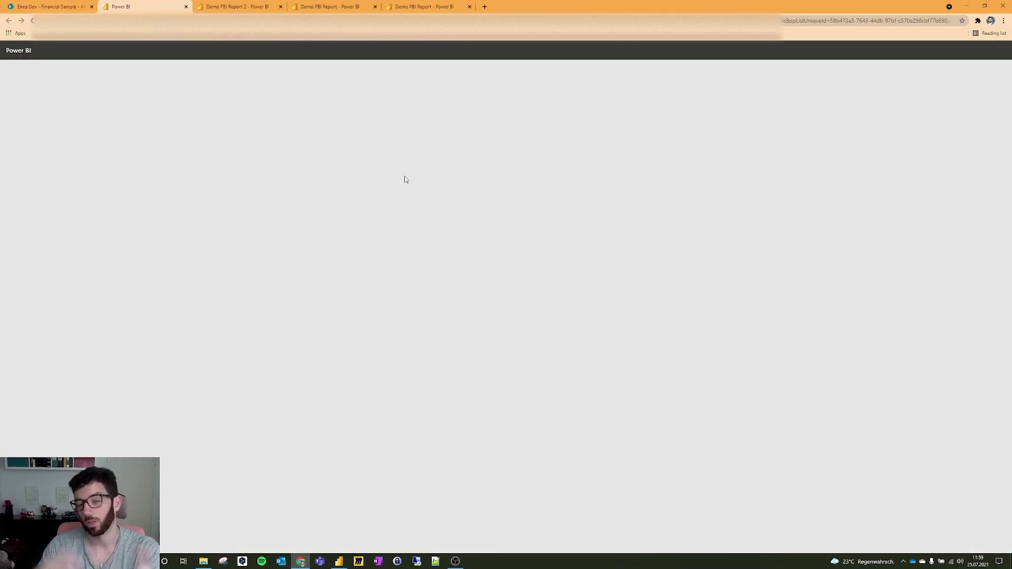
View Page 2 of Demo PBI Report 2 with its Country, Product, Sale Price and Profit table
key(ctrl+shift+Tab)
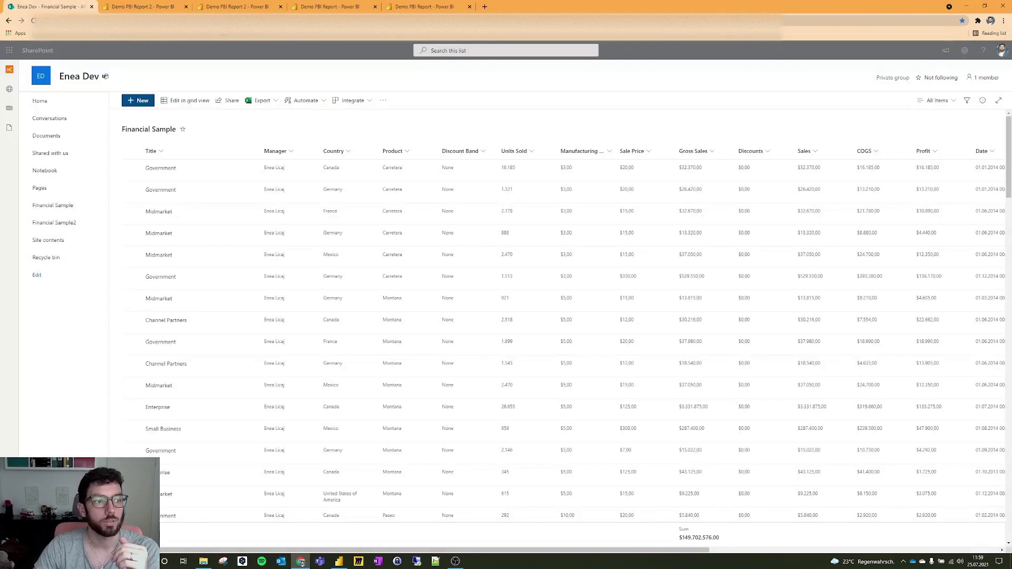
key(ctrl+Tab)
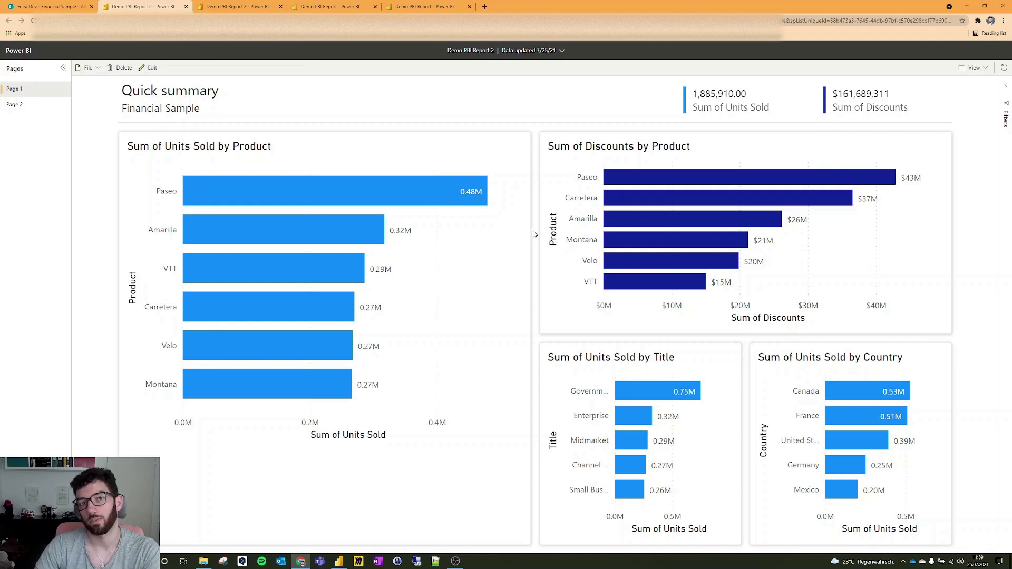
click(44, 109)
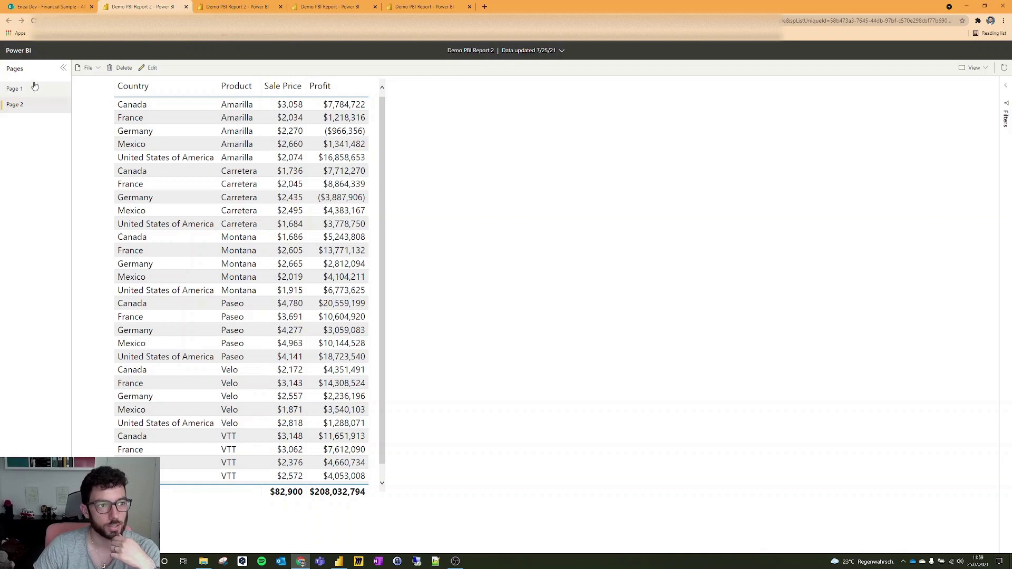
Return to the summary page and show the list's Power BI reports, Demo PBI Report and Demo PBI Report 2
click(34, 88)
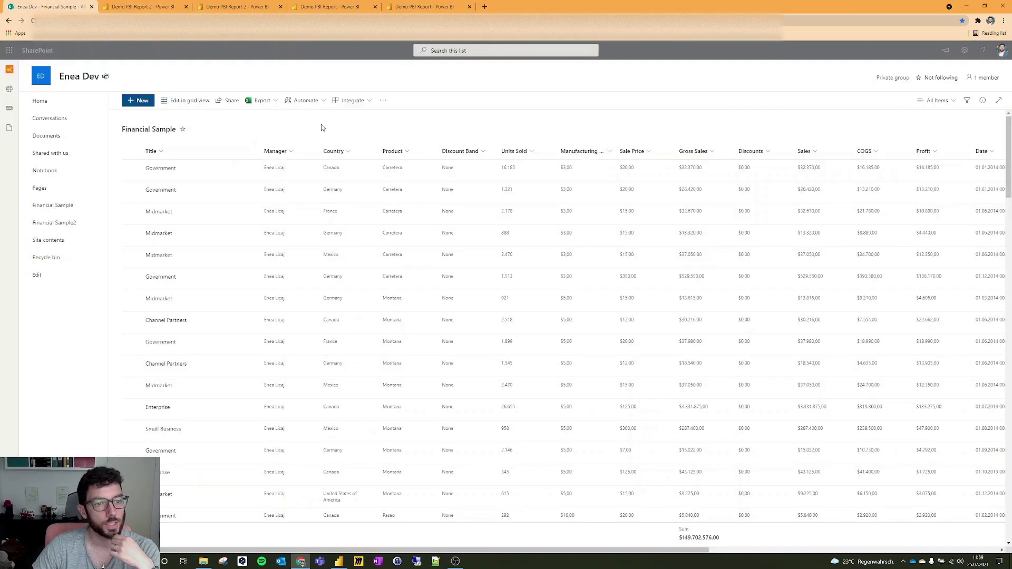
click(350, 100)
mouse_move(352, 145)
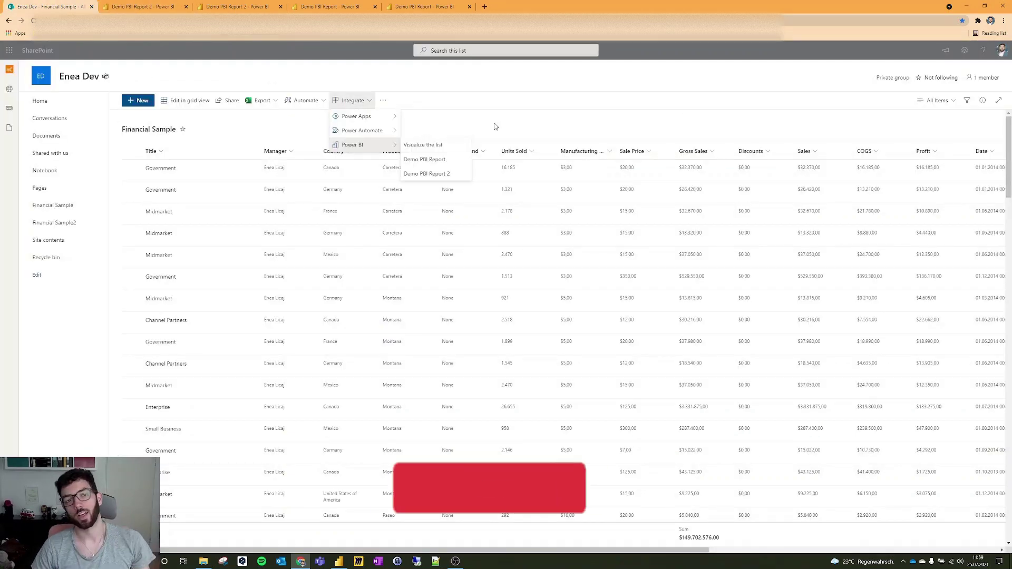